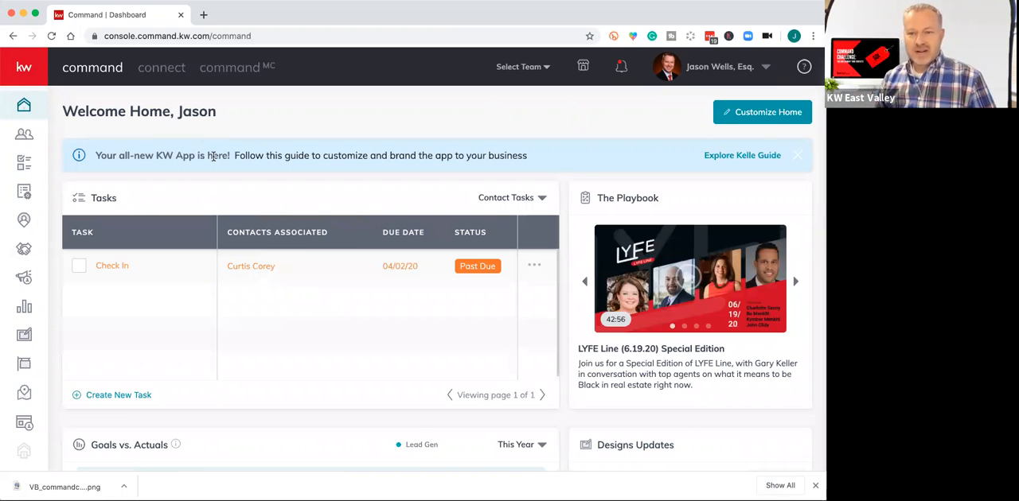
# Open the Contacts list's filters and expand the System Tag(s) choices.
pyautogui.click(24, 133)
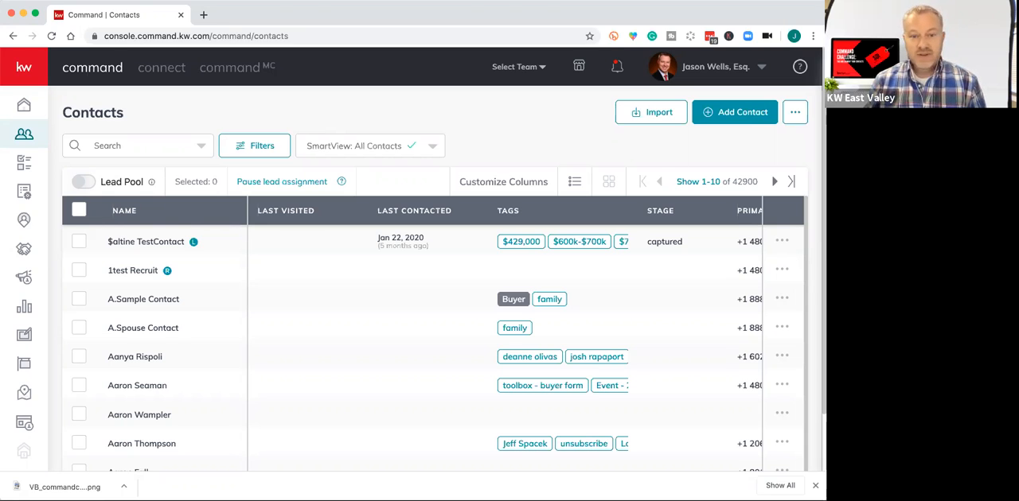
pyautogui.click(267, 80)
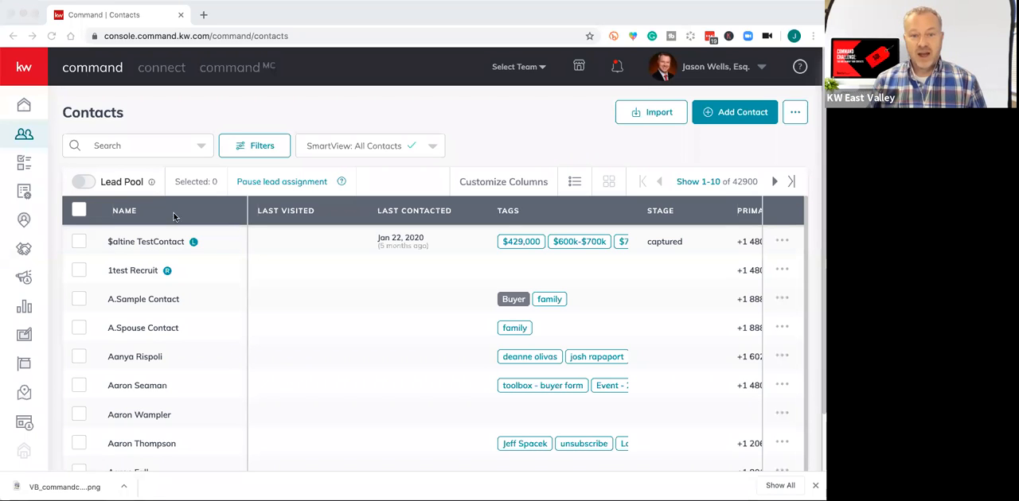
pyautogui.click(262, 119)
pyautogui.click(245, 151)
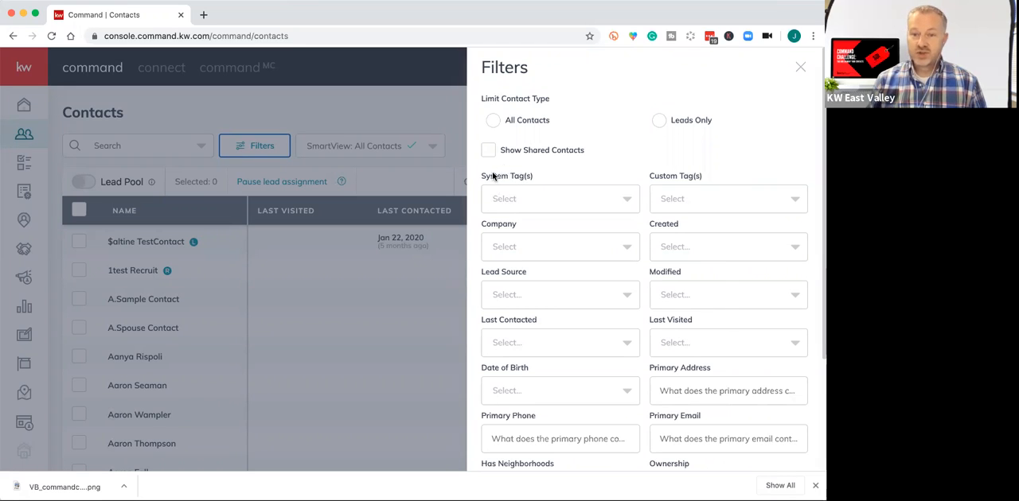
pyautogui.click(532, 204)
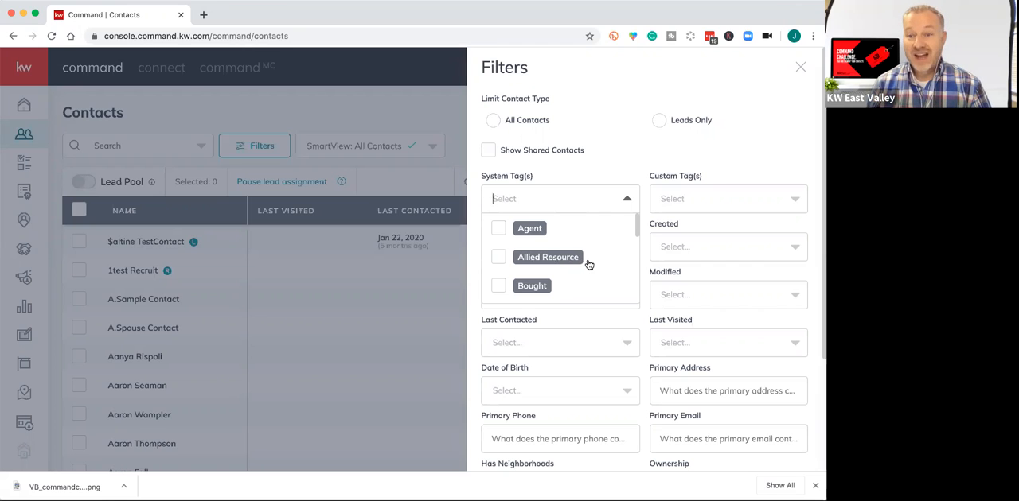
# Review all the available system tags from Agent through Talent, and close the filters without selecting any.
pyautogui.scroll(-1, 585, 265)
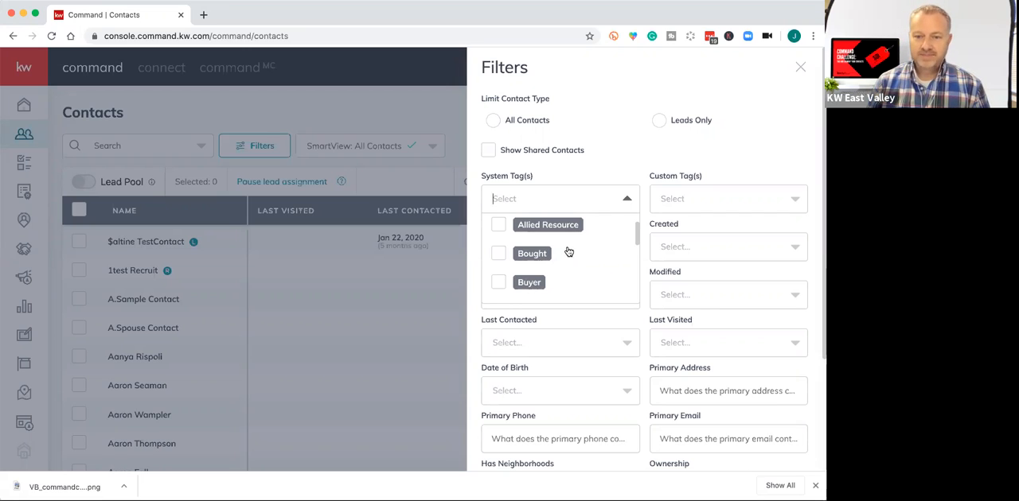
pyautogui.scroll(-2, 568, 252)
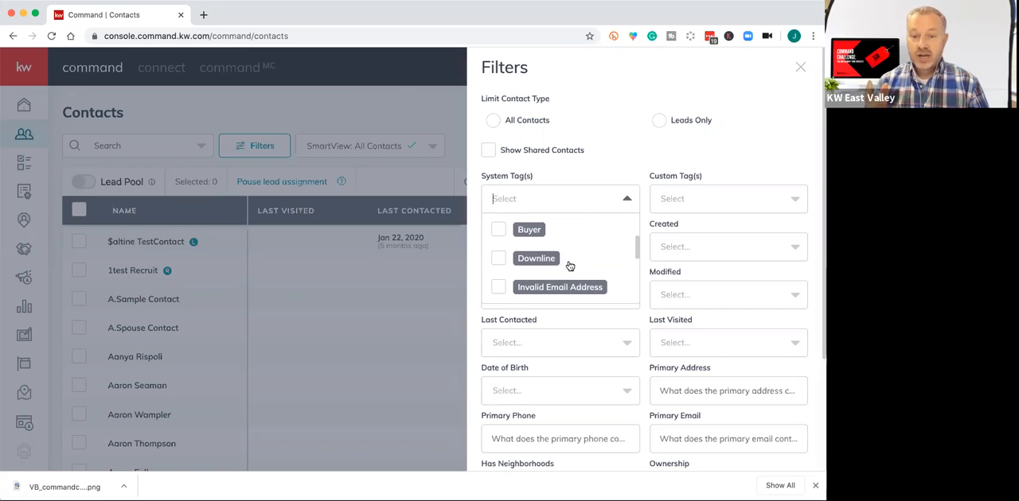
pyautogui.scroll(-1, 570, 266)
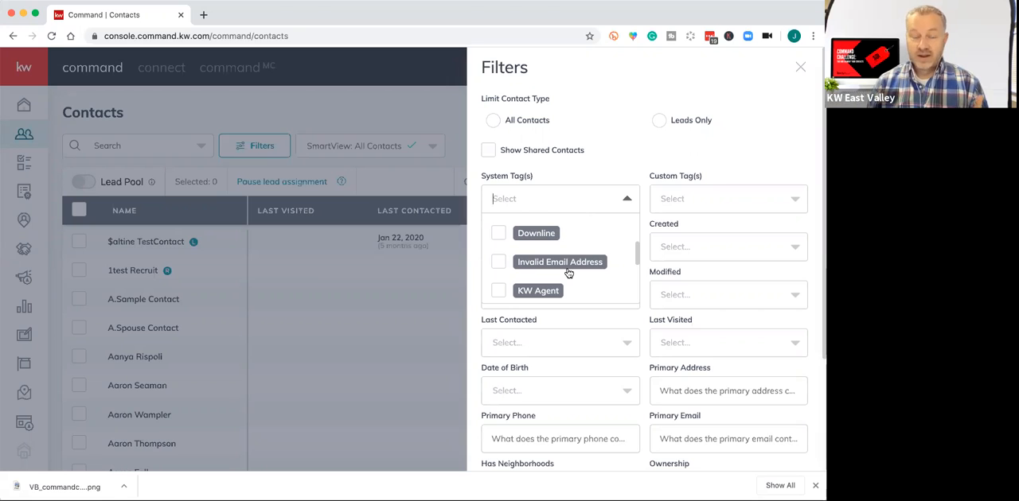
pyautogui.scroll(-1, 582, 280)
pyautogui.scroll(-1, 581, 279)
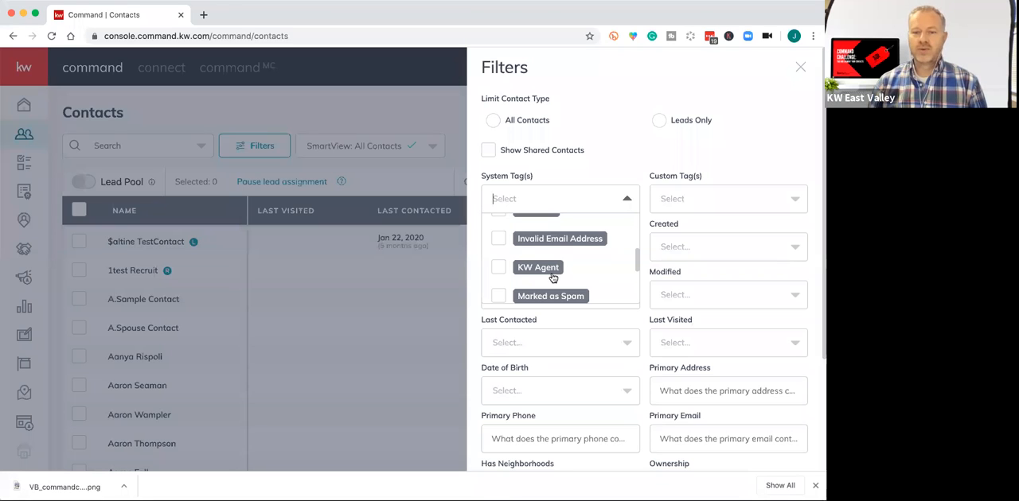
pyautogui.scroll(-2, 577, 271)
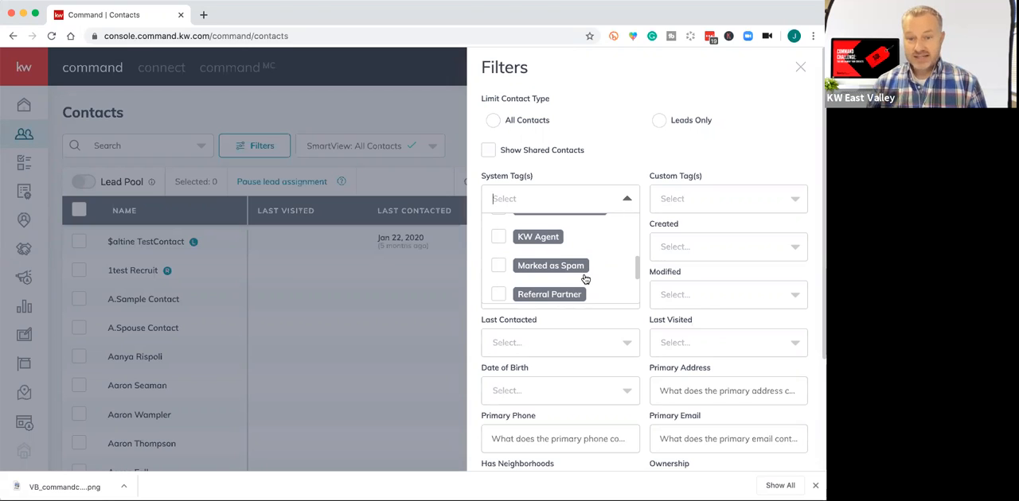
pyautogui.scroll(-2, 585, 276)
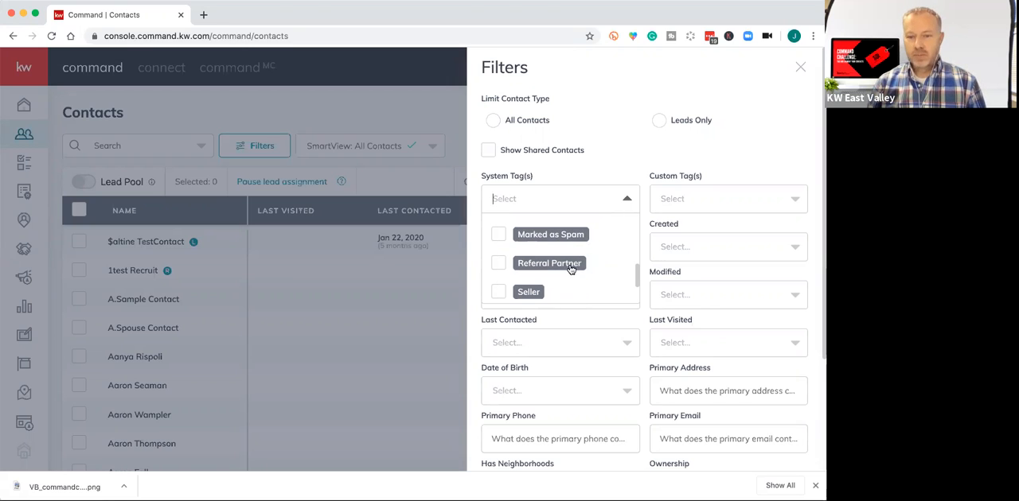
pyautogui.scroll(-3, 549, 266)
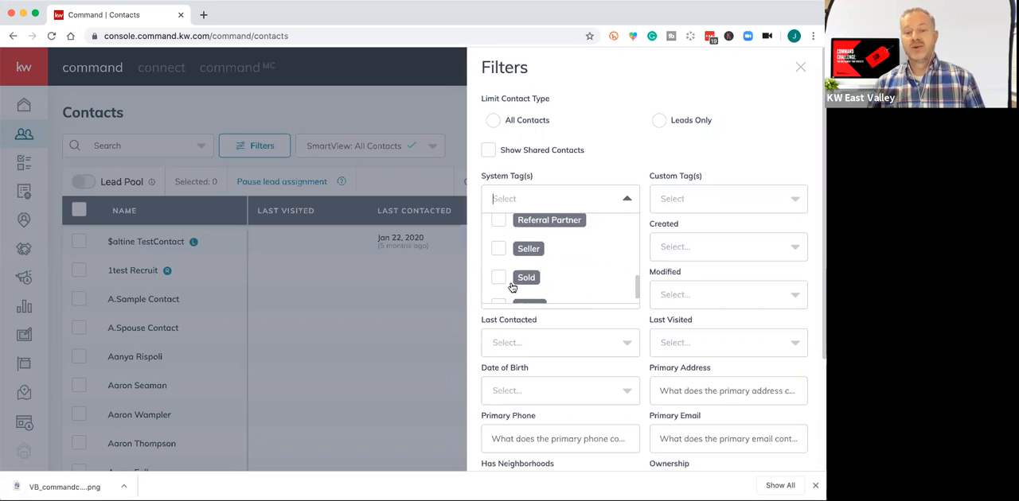
pyautogui.scroll(-1, 578, 285)
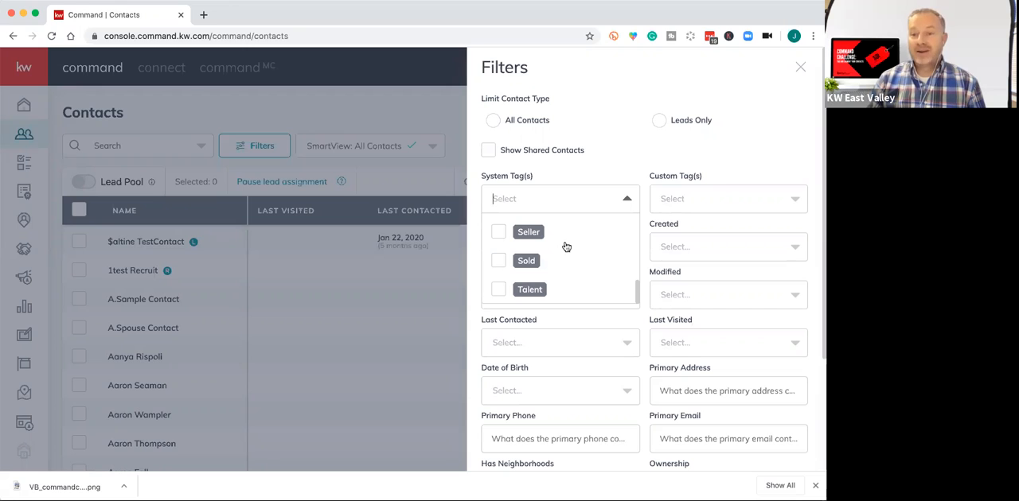
pyautogui.scroll(3, 552, 241)
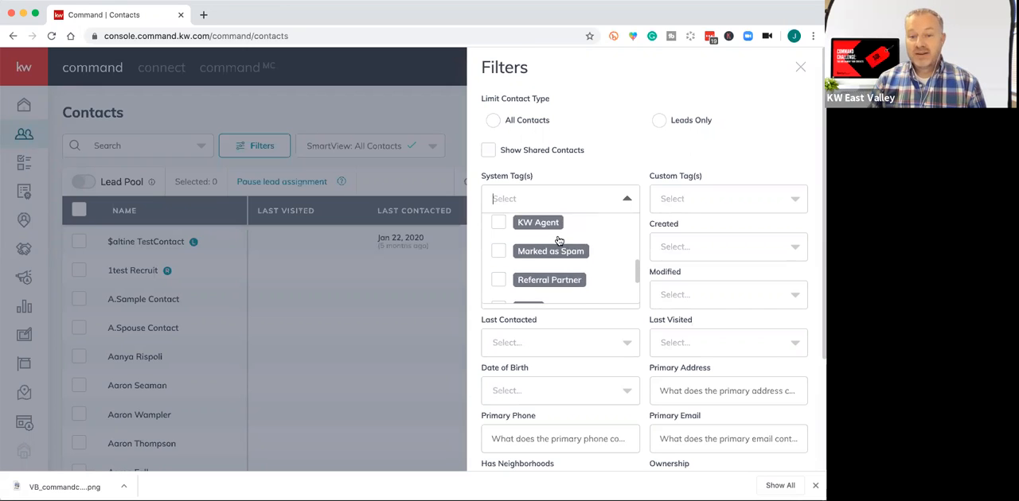
pyautogui.scroll(5, 559, 240)
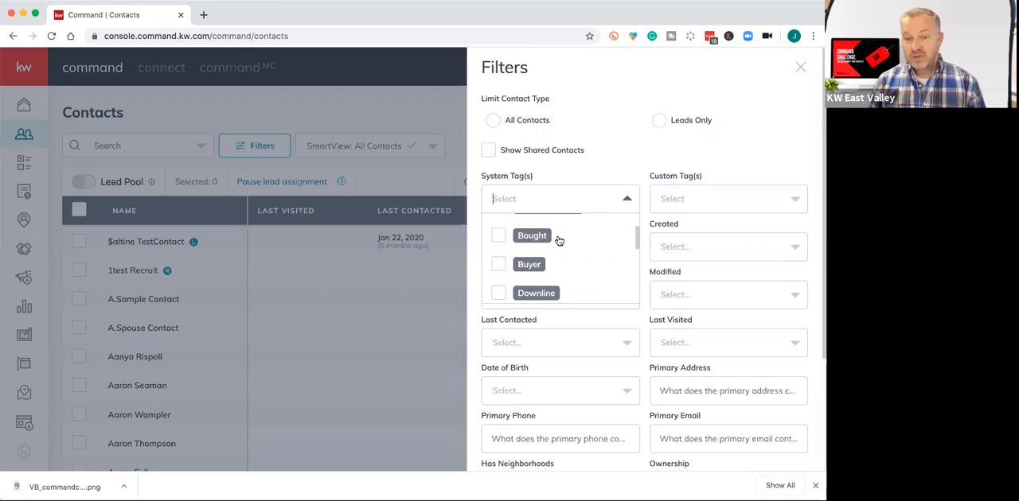
pyautogui.scroll(1, 559, 240)
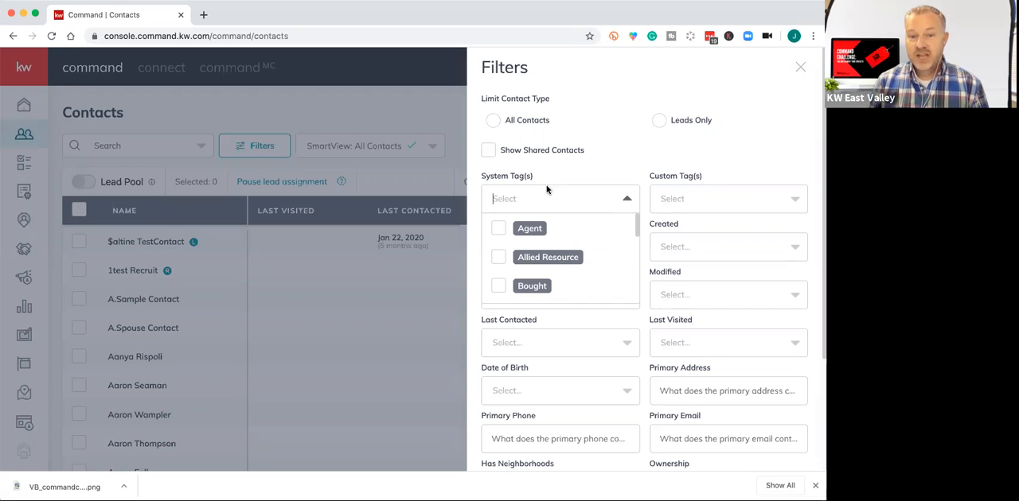
pyautogui.click(402, 105)
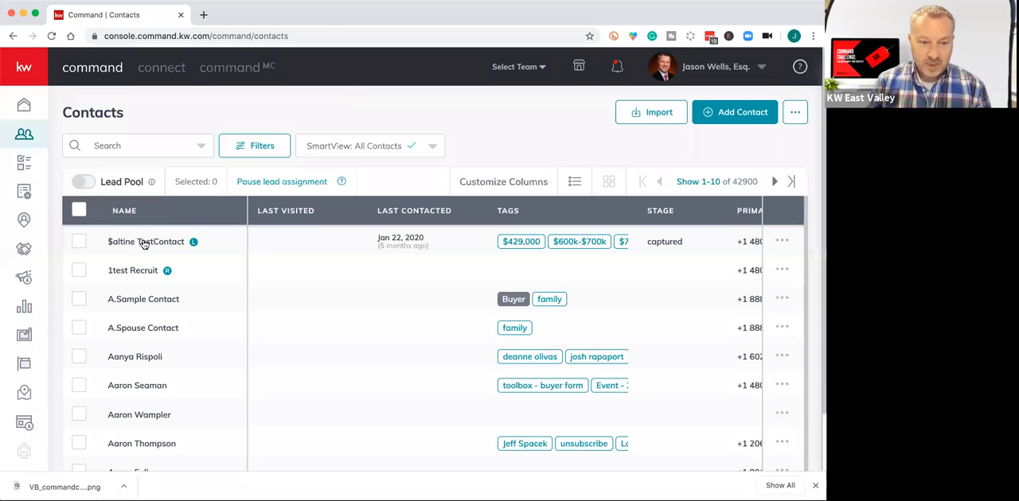
# Open the first test contact's record in the list and review the tags assigned to it.
pyautogui.click(412, 335)
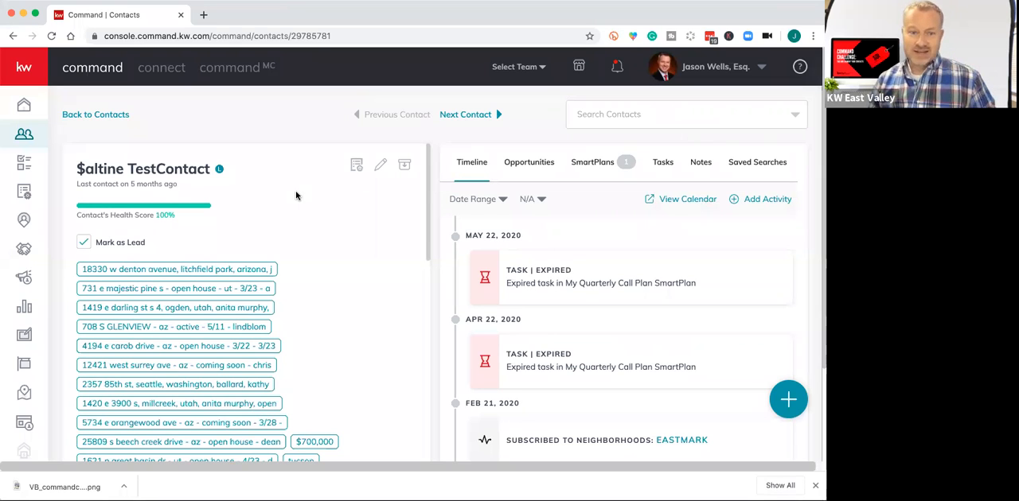
pyautogui.scroll(-3, 295, 220)
pyautogui.scroll(-10, 294, 221)
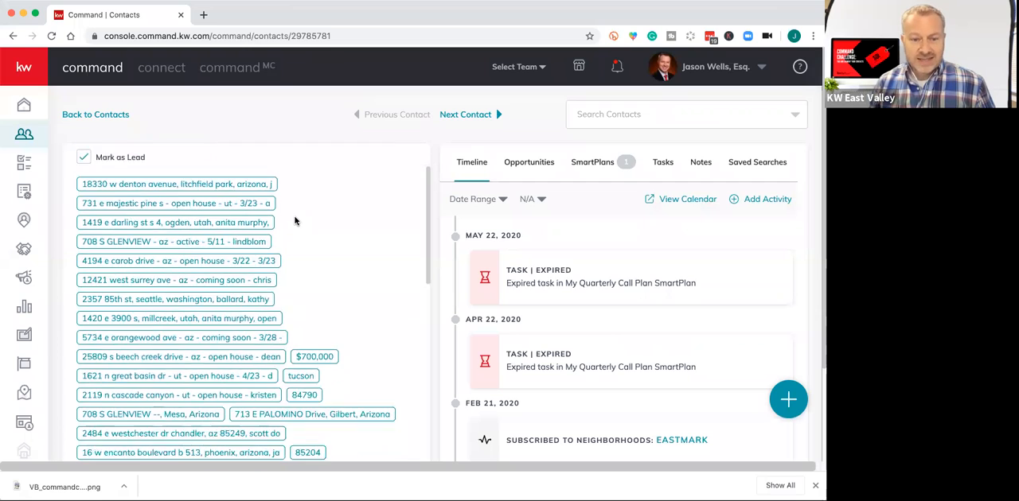
pyautogui.scroll(-5, 295, 216)
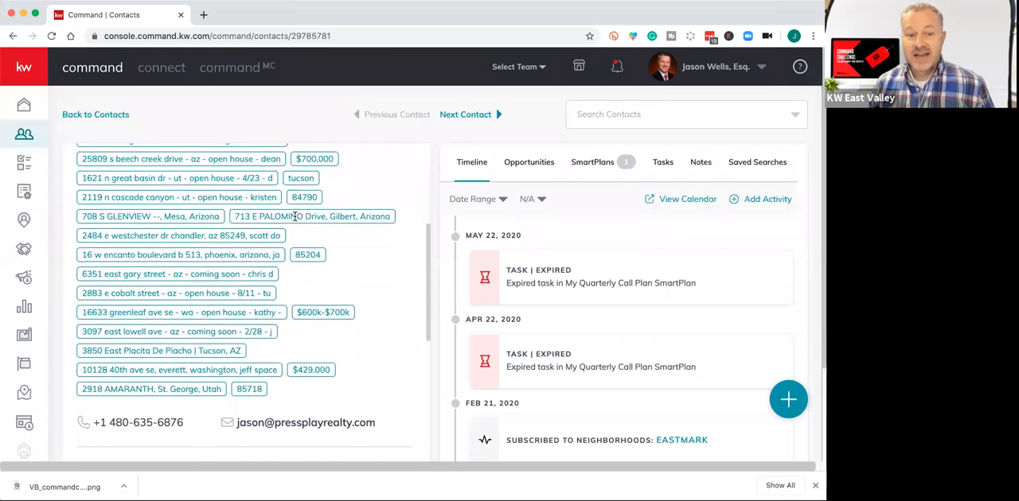
pyautogui.scroll(9, 295, 219)
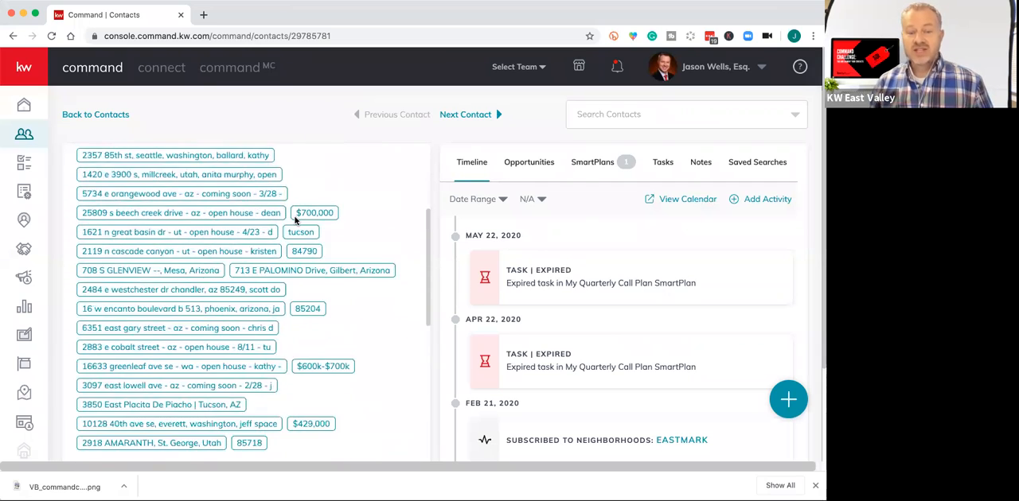
pyautogui.scroll(9, 326, 258)
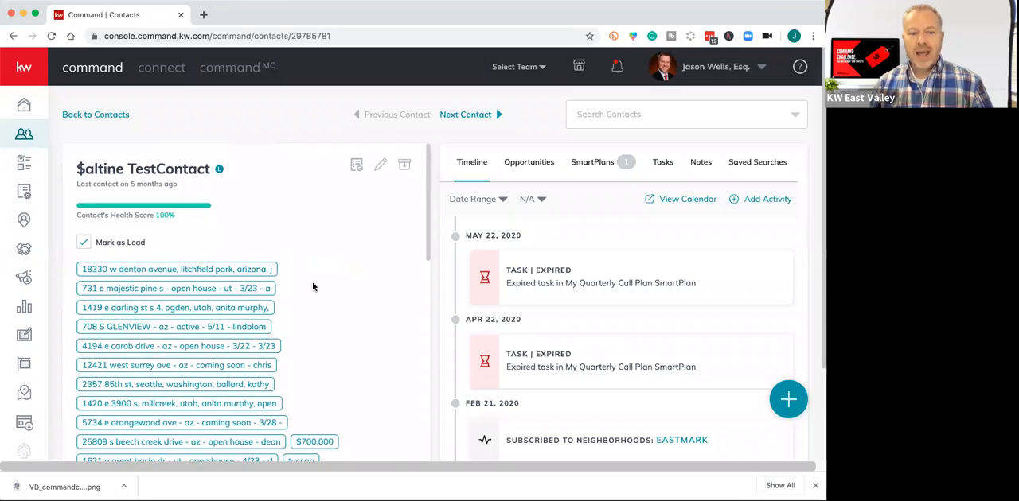
# Edit the test contact and add the Buyer system tag to its tags.
pyautogui.click(379, 167)
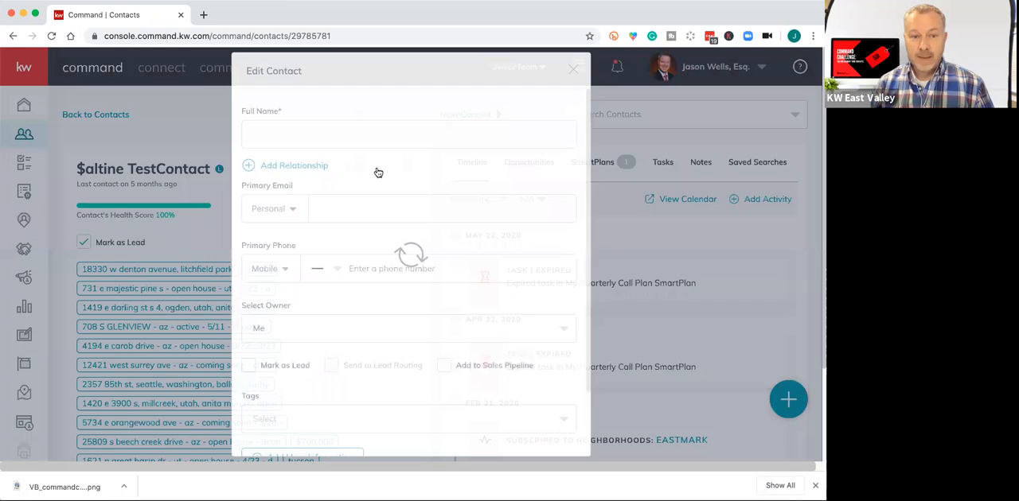
pyautogui.scroll(-5, 403, 248)
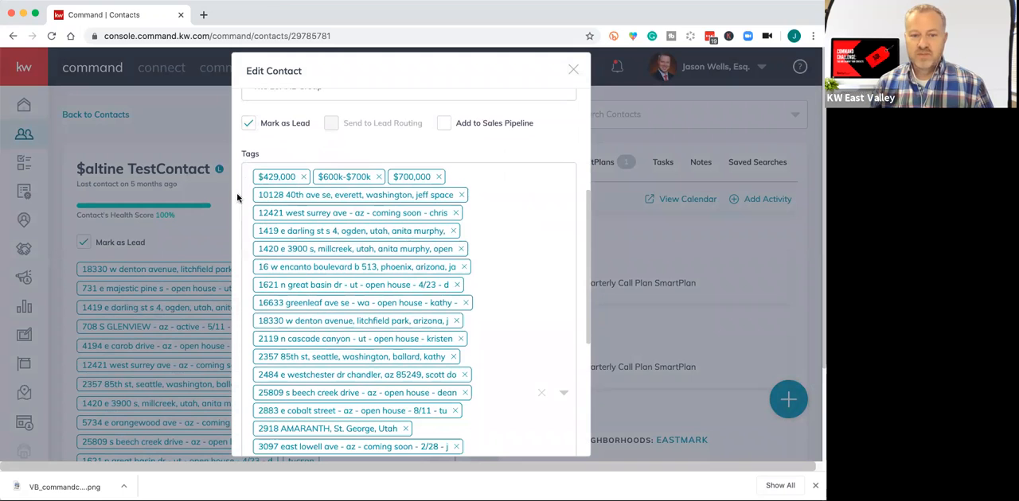
pyautogui.scroll(-3, 406, 377)
pyautogui.scroll(-4, 403, 375)
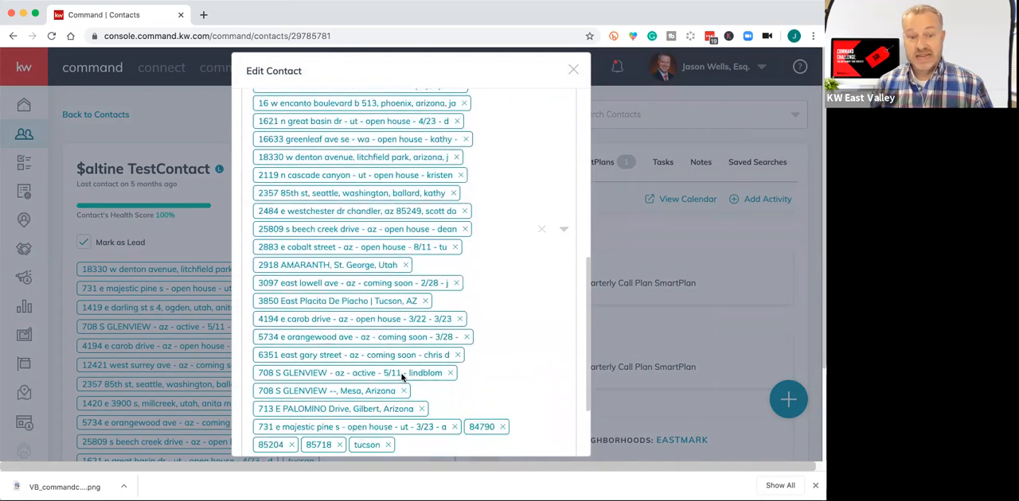
pyautogui.click(419, 355)
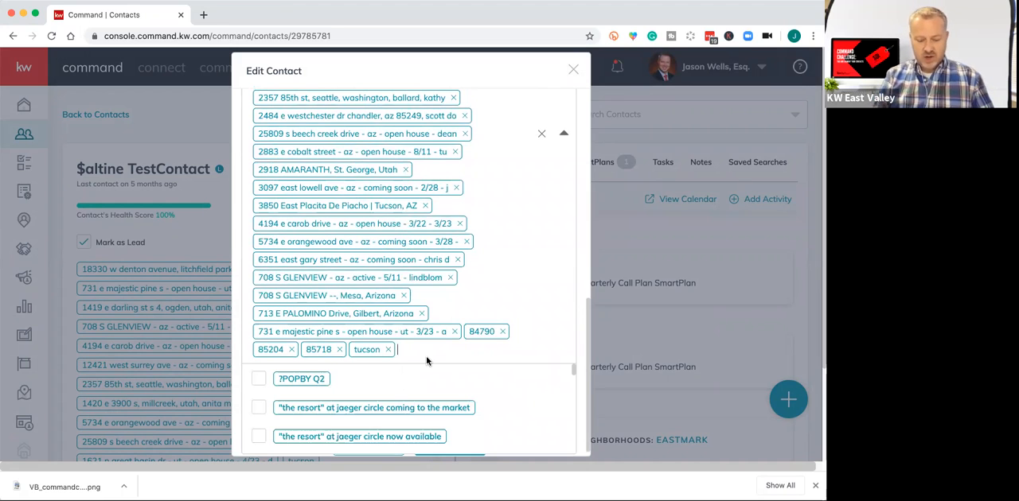
pyautogui.write('Buyer')
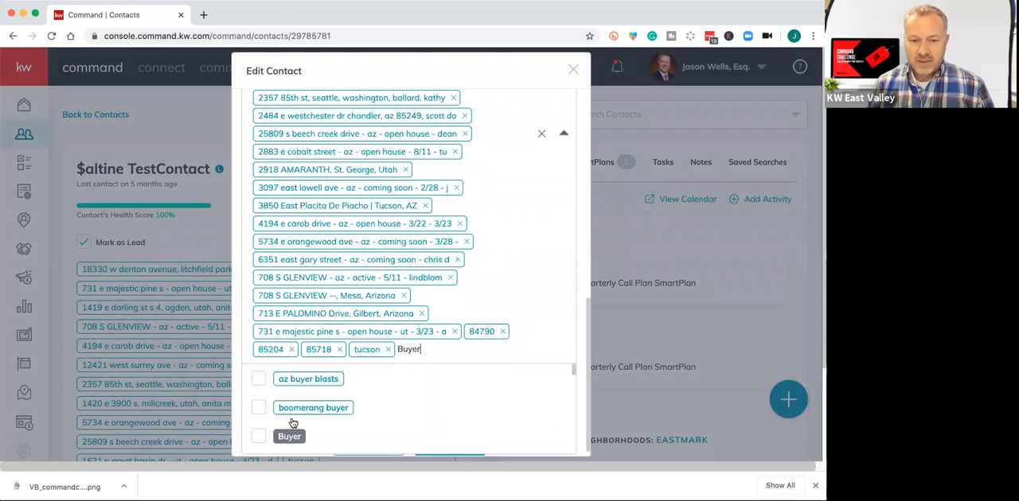
pyautogui.click(259, 436)
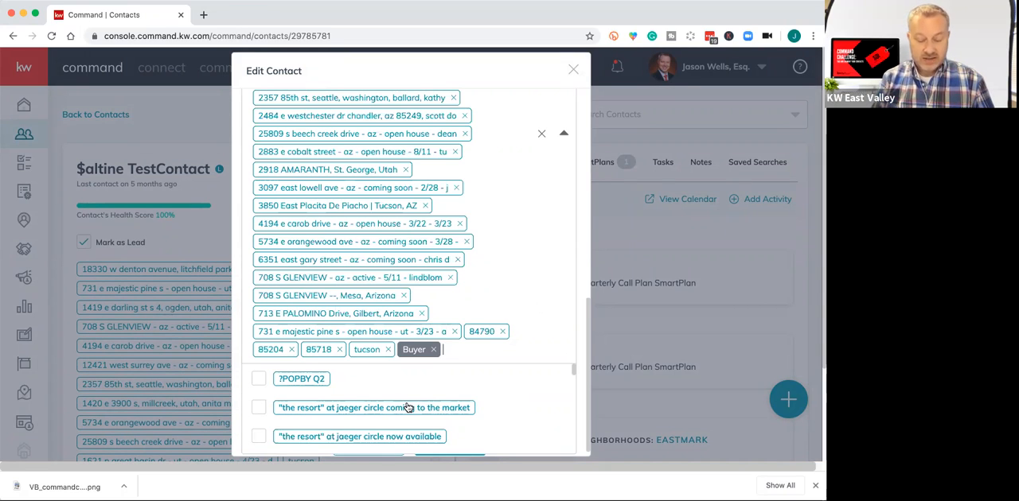
# Try adding the Seller system tag to the contact, and remove it again.
pyautogui.write('Seller')
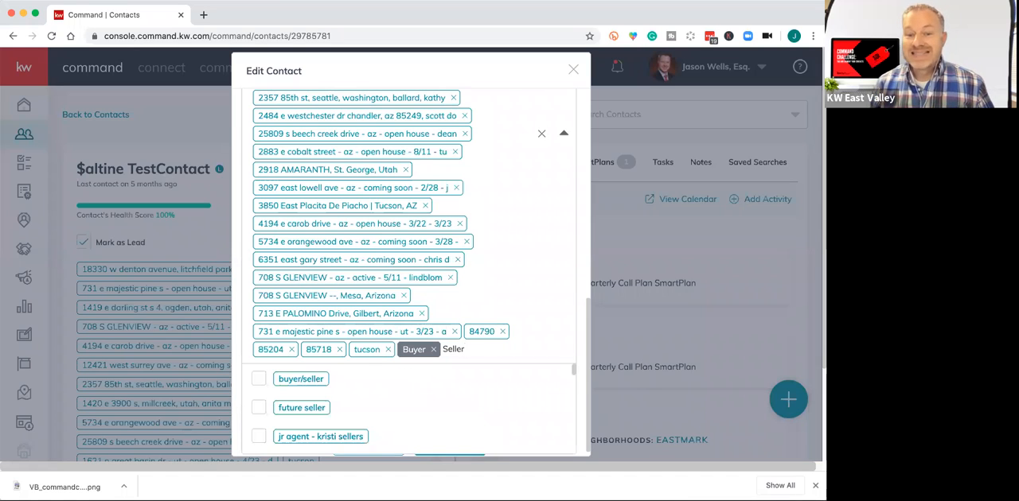
pyautogui.scroll(-5, 377, 409)
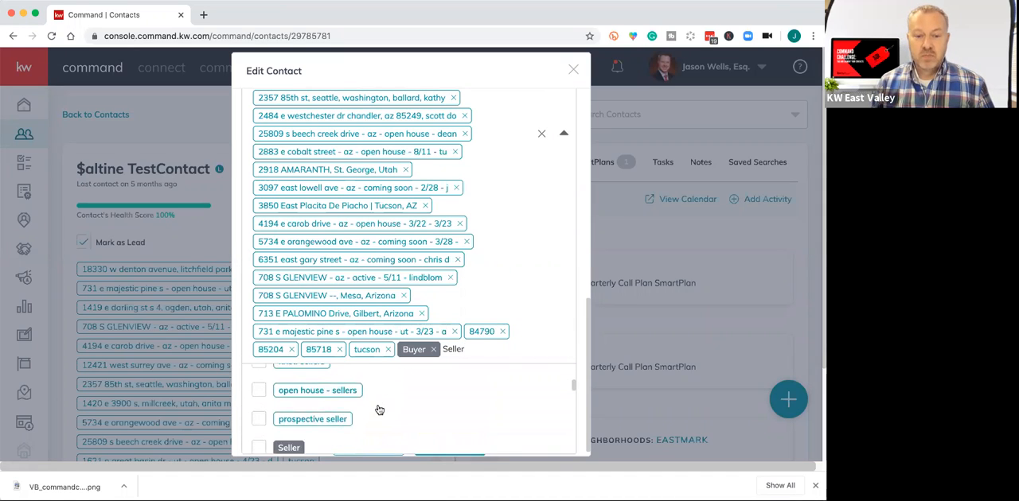
pyautogui.scroll(-2, 380, 410)
pyautogui.click(263, 395)
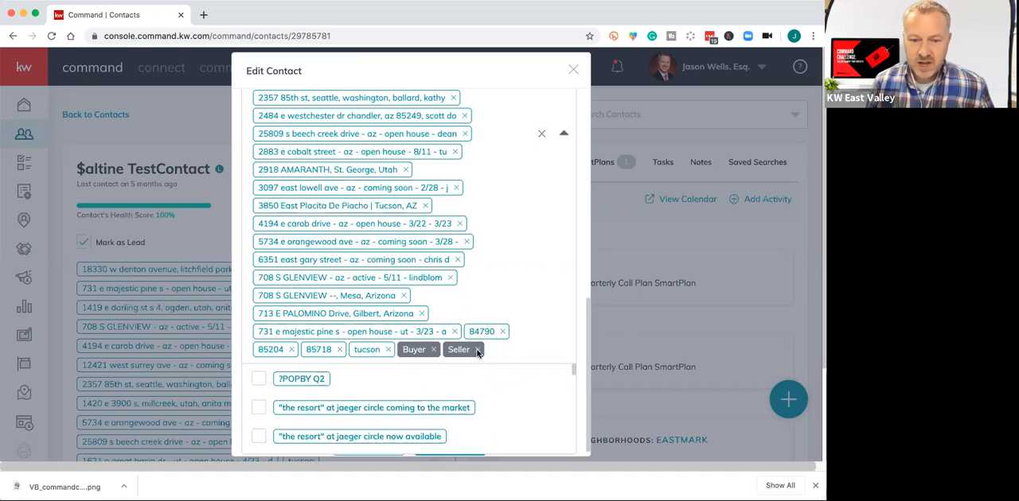
pyautogui.click(477, 351)
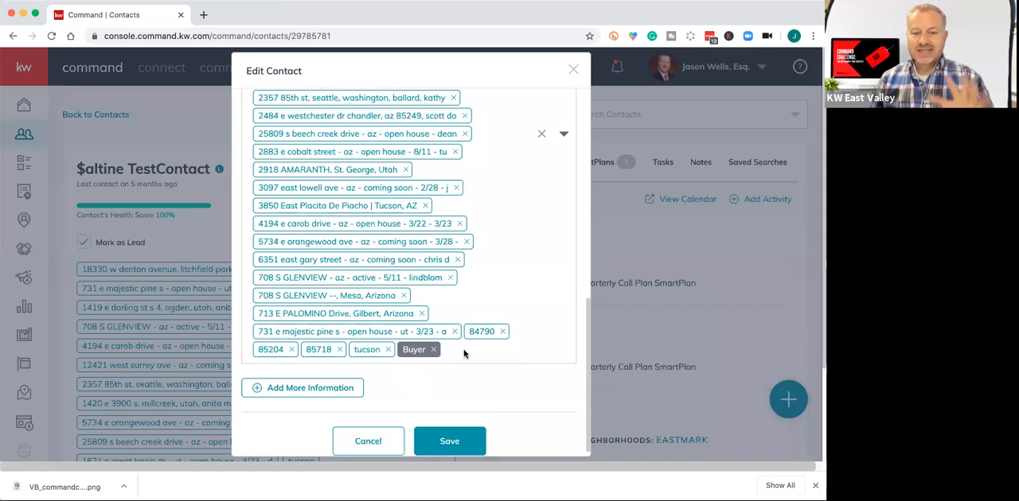
# Save the edited contact and return to the full contacts list.
pyautogui.click(445, 440)
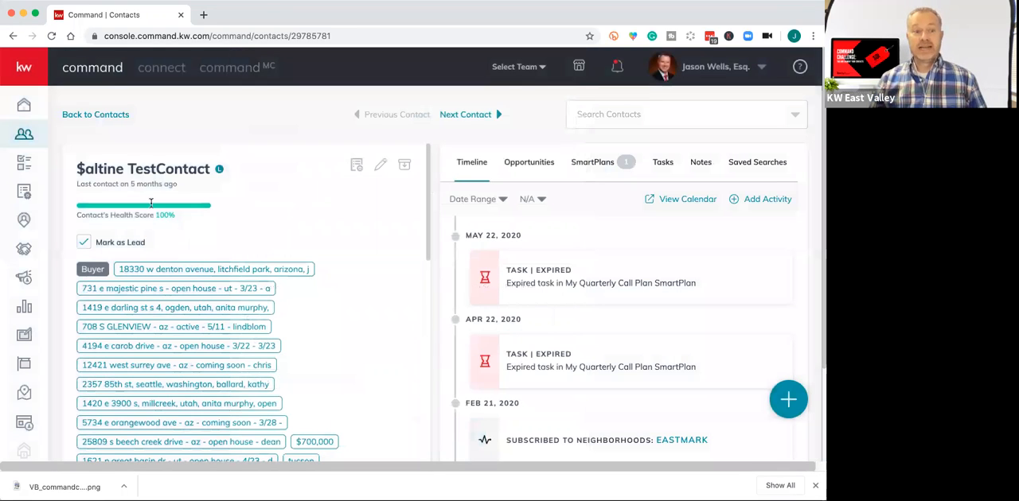
pyautogui.click(90, 117)
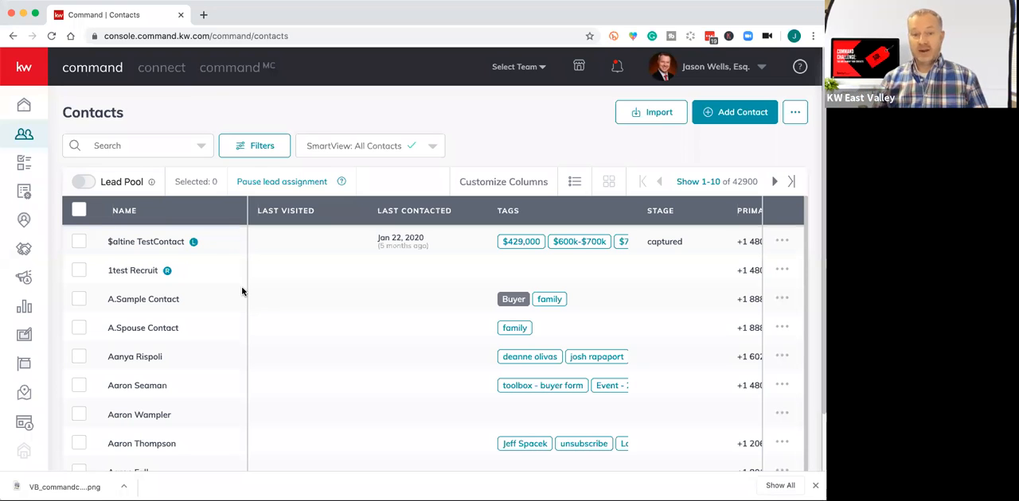
# Select Buyer as the system tag in the contact filters.
pyautogui.click(262, 145)
pyautogui.click(516, 199)
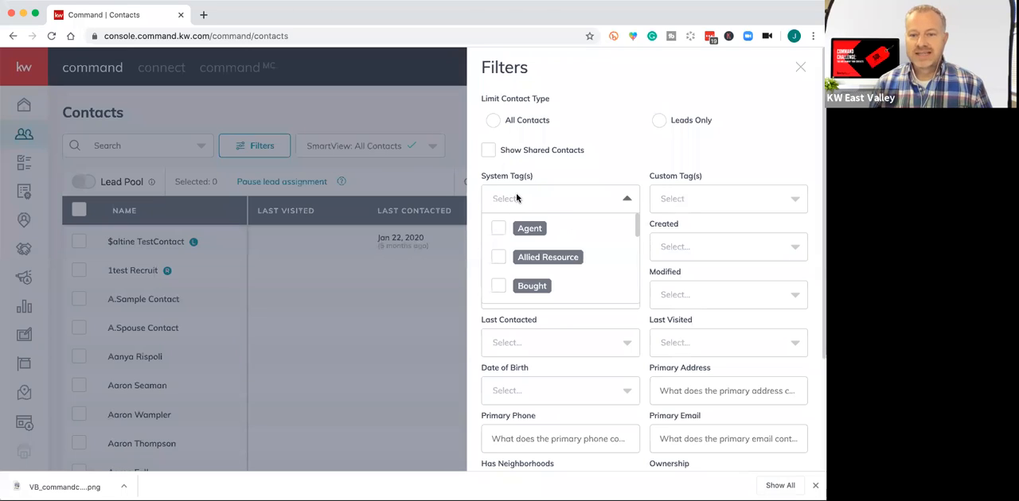
pyautogui.scroll(-1, 507, 267)
pyautogui.click(497, 278)
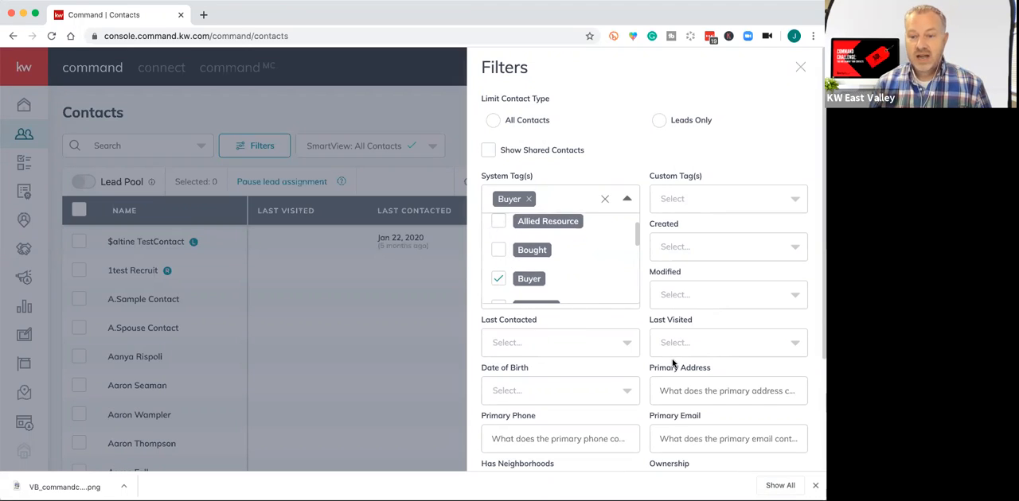
# Apply the Buyer system tag filter and look through the tags of the filtered contacts.
pyautogui.scroll(-4, 673, 363)
pyautogui.click(756, 453)
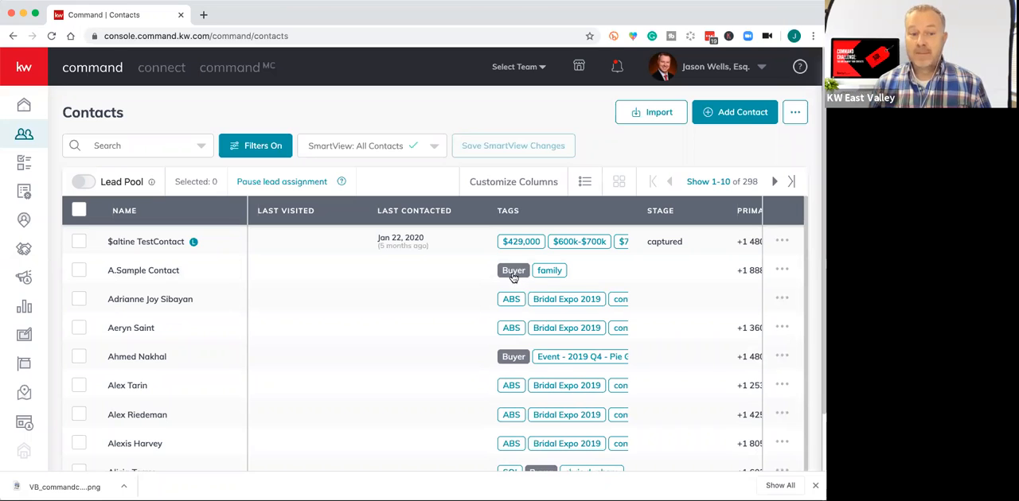
pyautogui.click(714, 208)
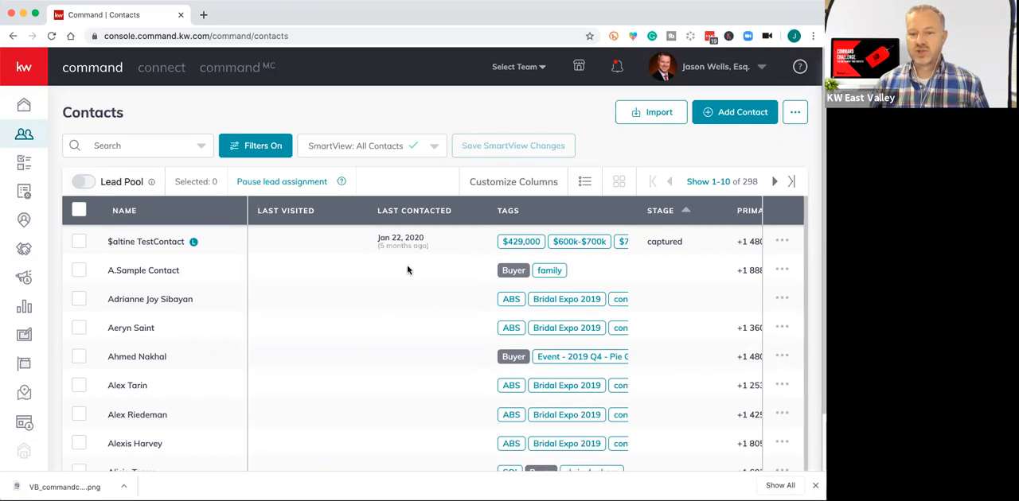
pyautogui.scroll(-1, 367, 345)
pyautogui.scroll(1, 367, 345)
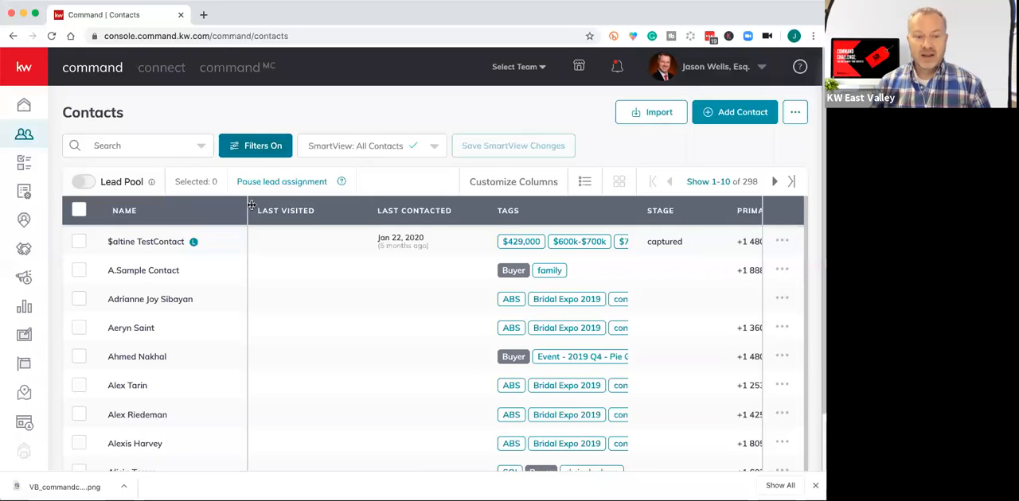
# Open the test contact at the head of the filtered list for editing and go to its tags.
pyautogui.click(147, 243)
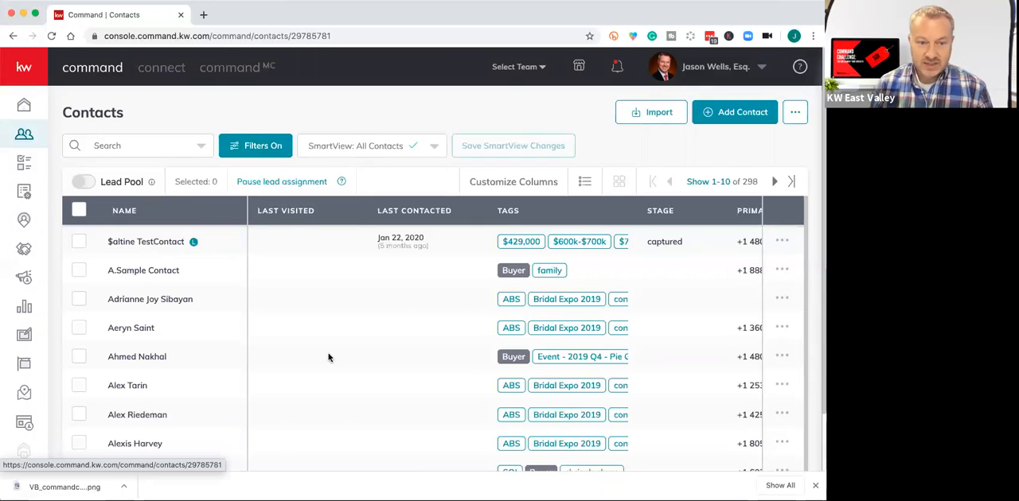
pyautogui.scroll(-5, 351, 334)
pyautogui.scroll(5, 351, 334)
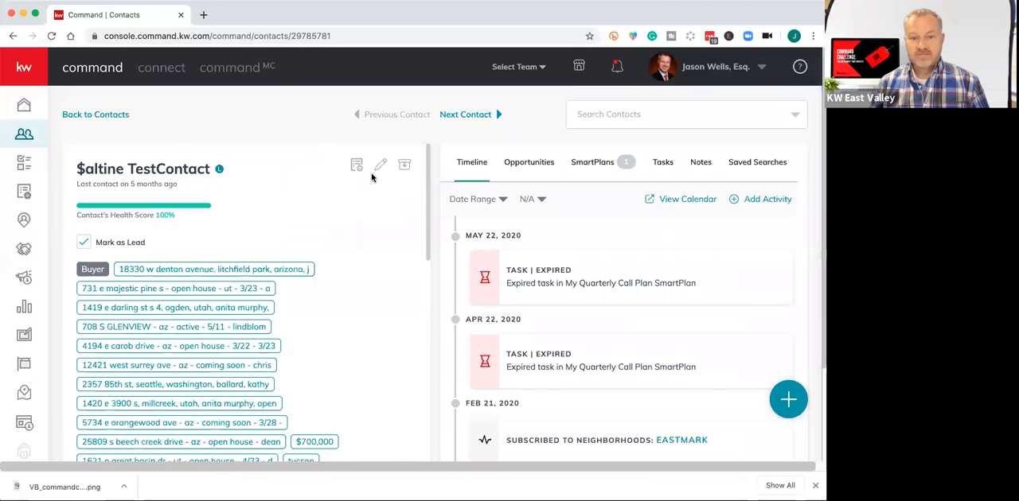
pyautogui.click(376, 168)
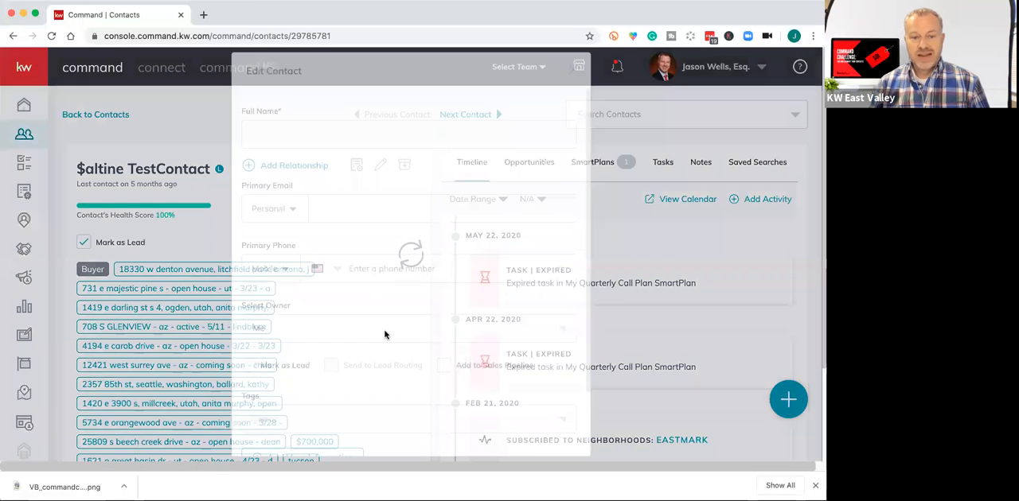
pyautogui.scroll(-10, 385, 334)
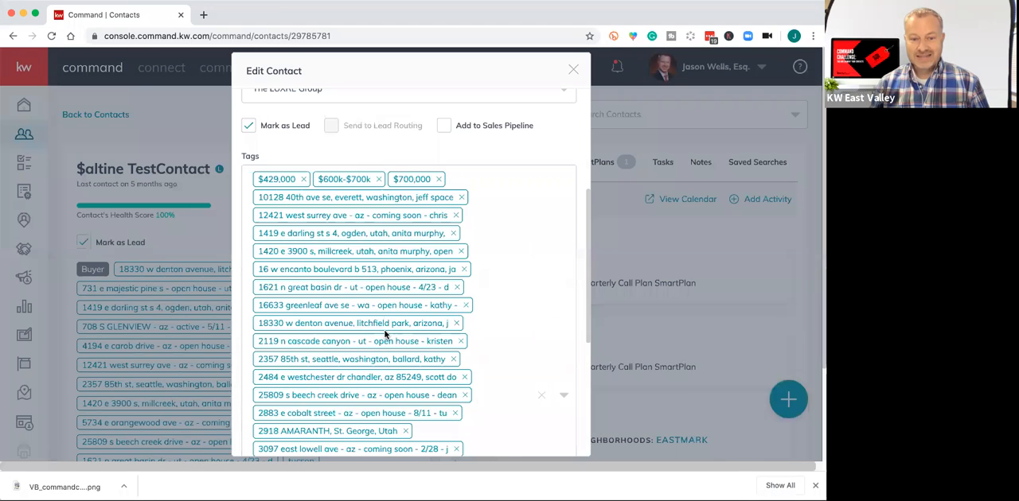
pyautogui.scroll(-3, 385, 335)
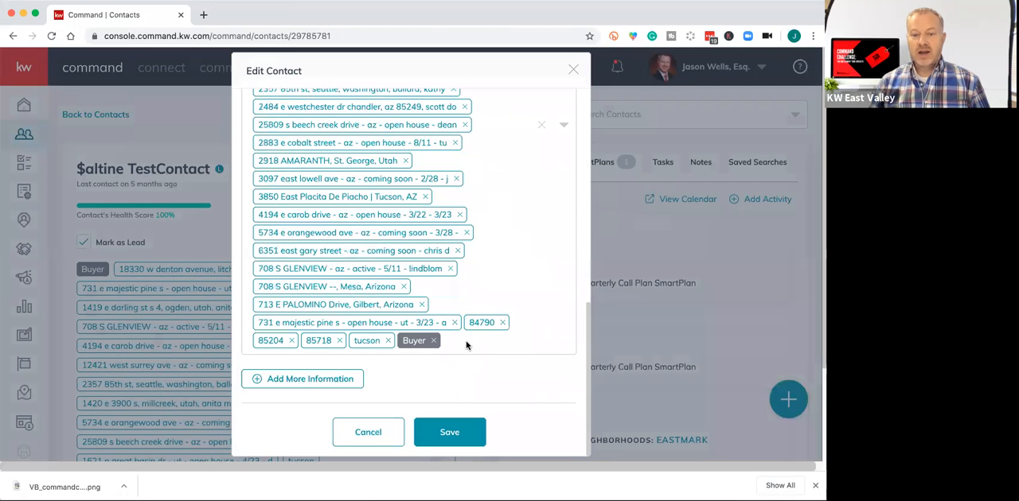
# Try to create a custom tag named Boating in blue on the test contact by saving the contact directly.
pyautogui.click(466, 345)
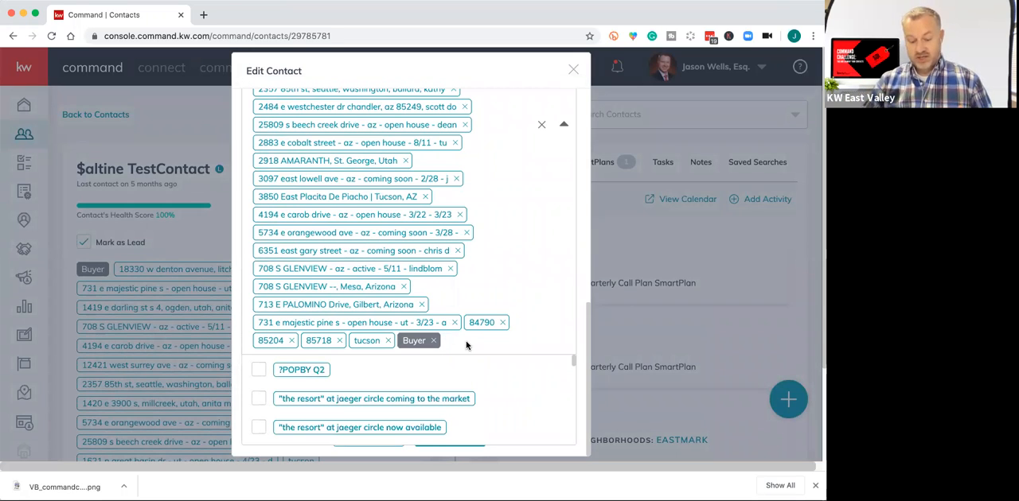
pyautogui.write('Boating')
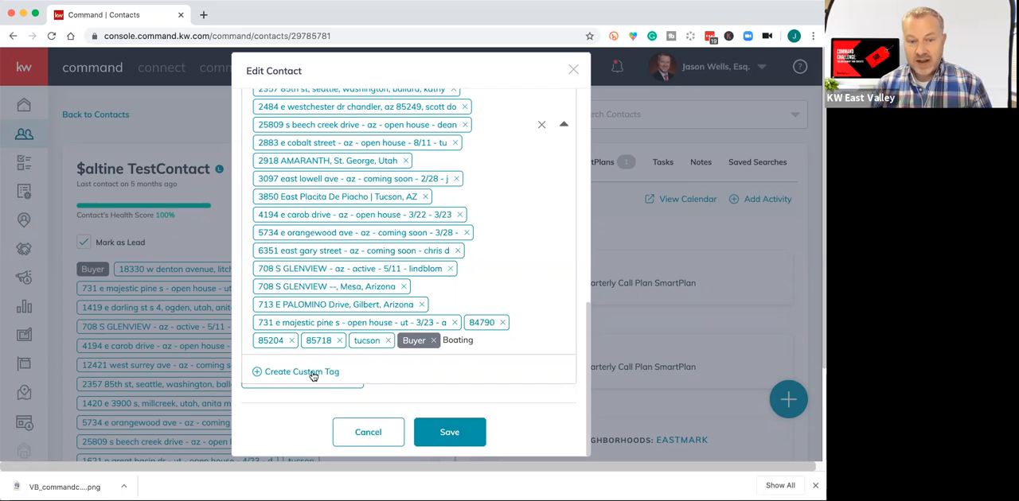
pyautogui.click(260, 372)
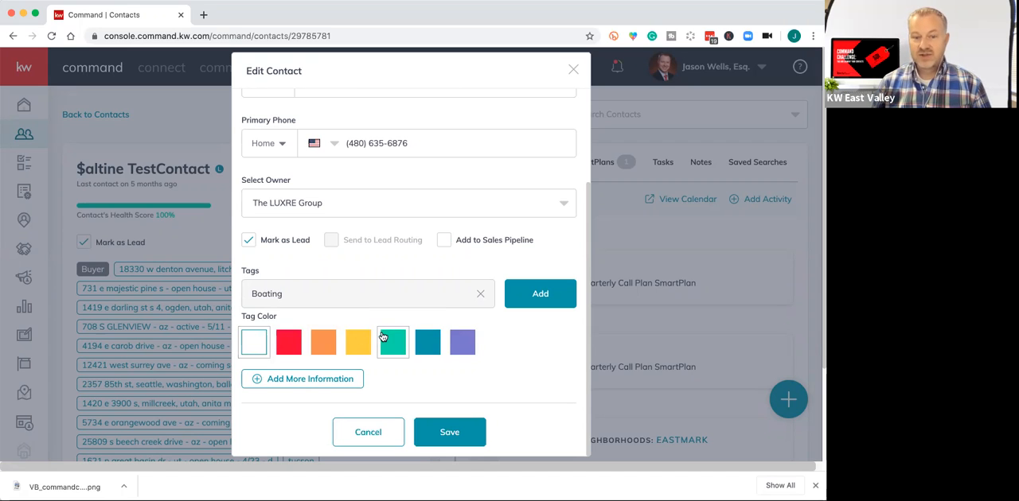
pyautogui.scroll(-1, 493, 342)
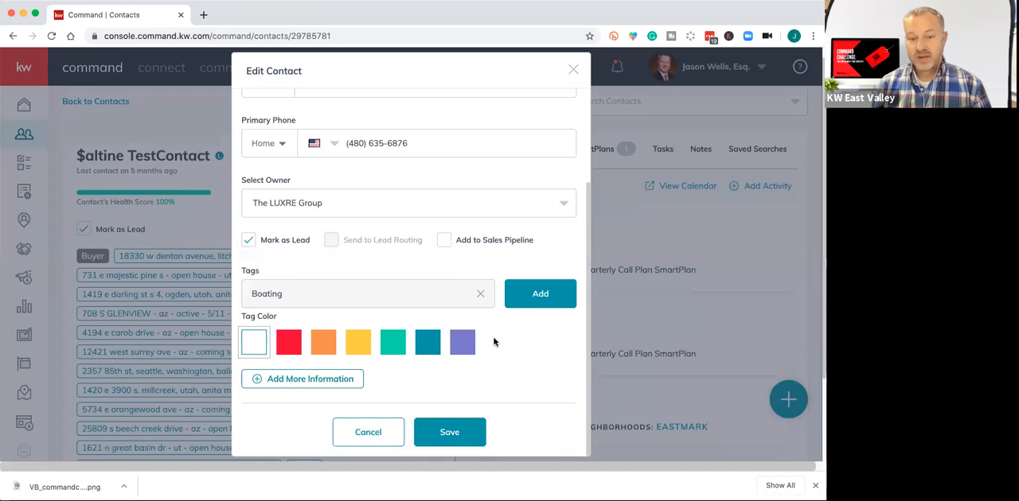
pyautogui.click(427, 344)
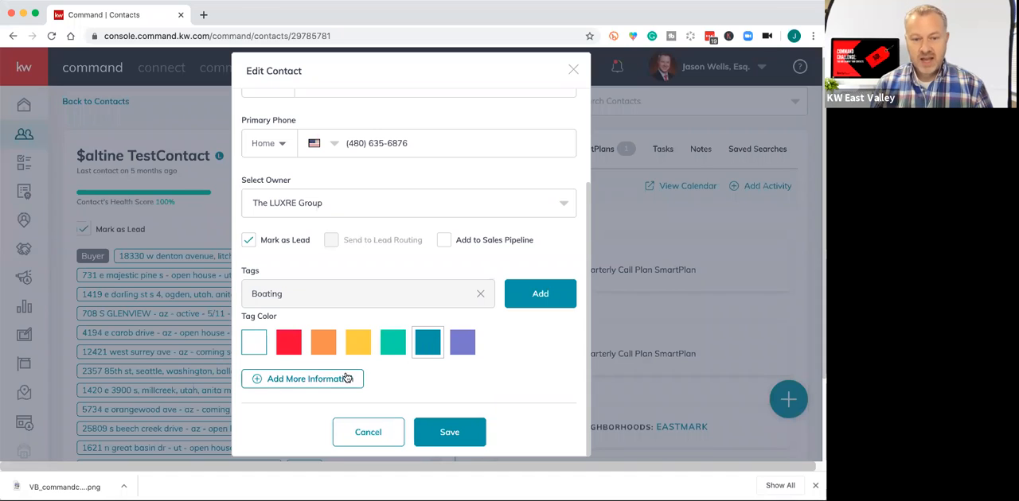
pyautogui.click(448, 426)
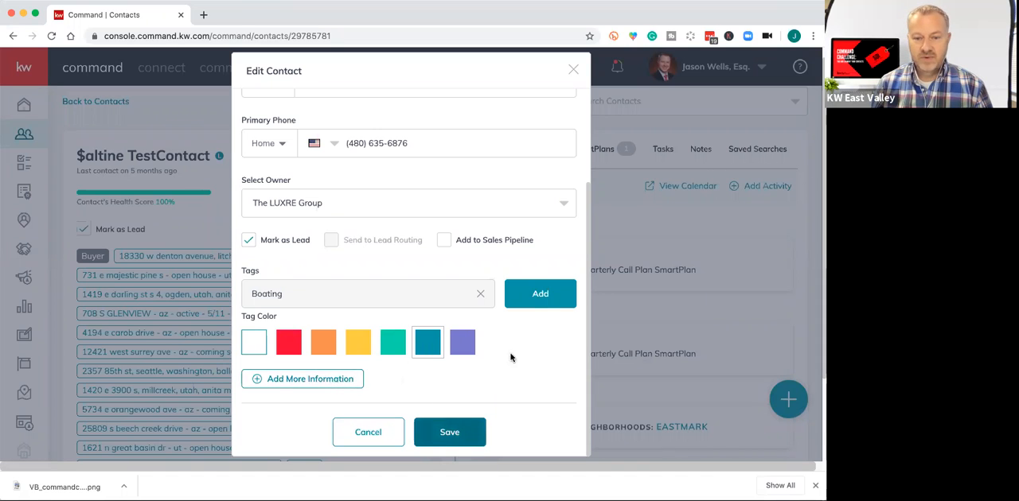
pyautogui.click(460, 431)
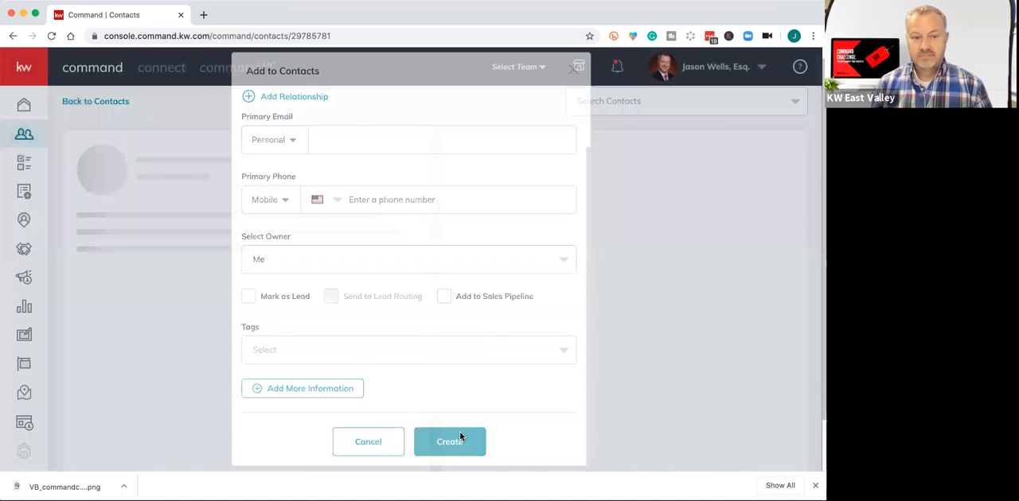
pyautogui.click(460, 438)
pyautogui.scroll(-5, 359, 327)
pyautogui.scroll(5, 359, 327)
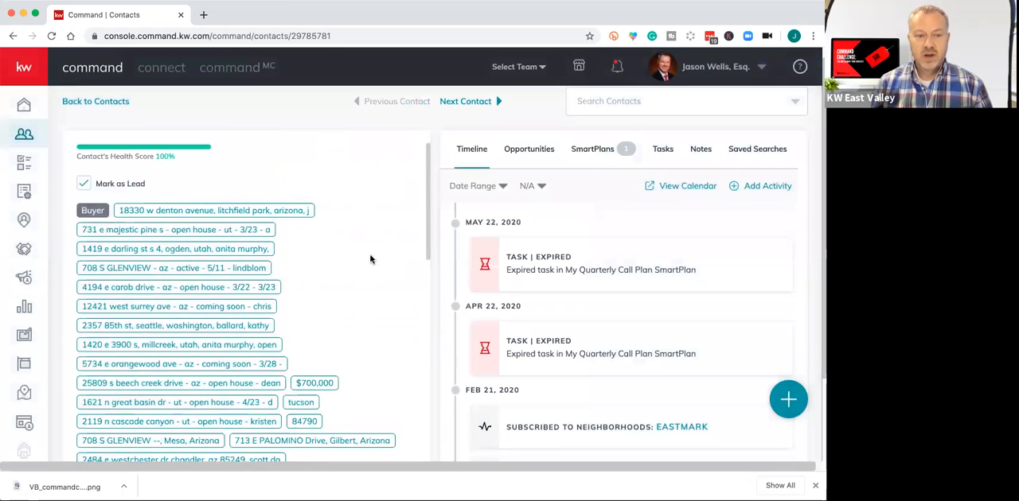
# Edit the test contact again, create the custom tag Boating in blue, add it to the tags, and save the contact.
pyautogui.click(379, 151)
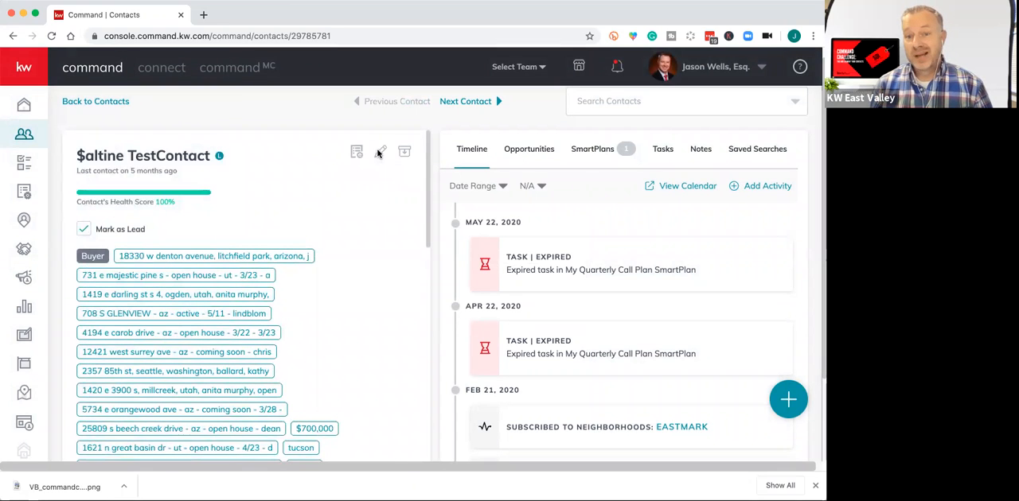
pyautogui.scroll(-10, 394, 227)
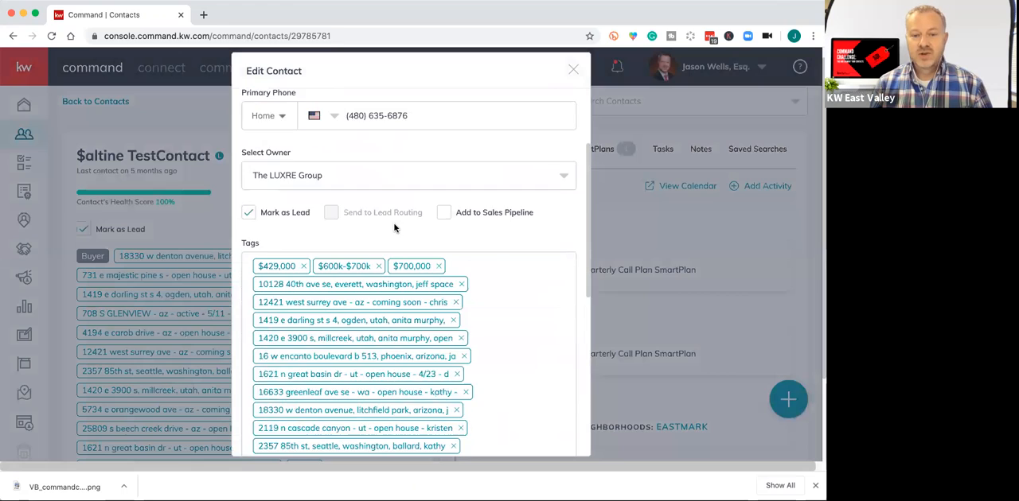
pyautogui.scroll(-3, 422, 295)
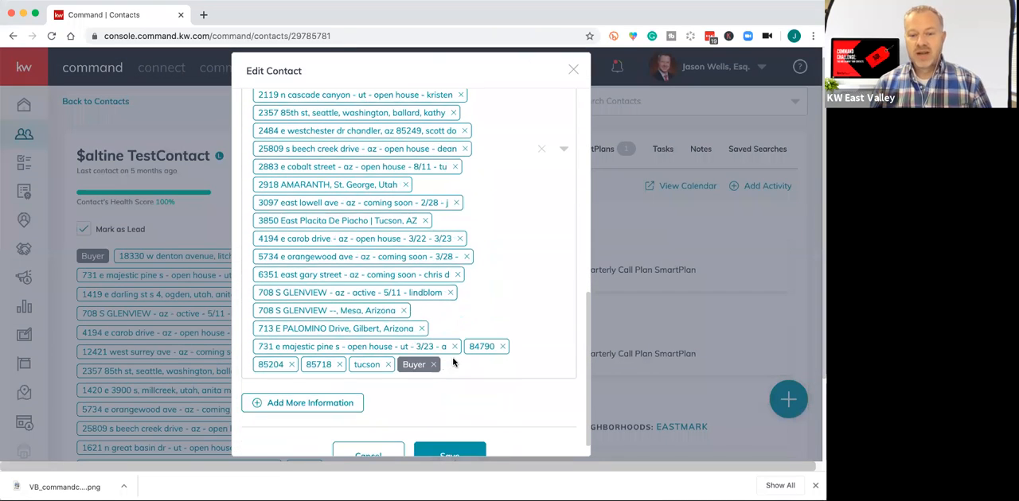
pyautogui.click(452, 363)
pyautogui.write('Boating')
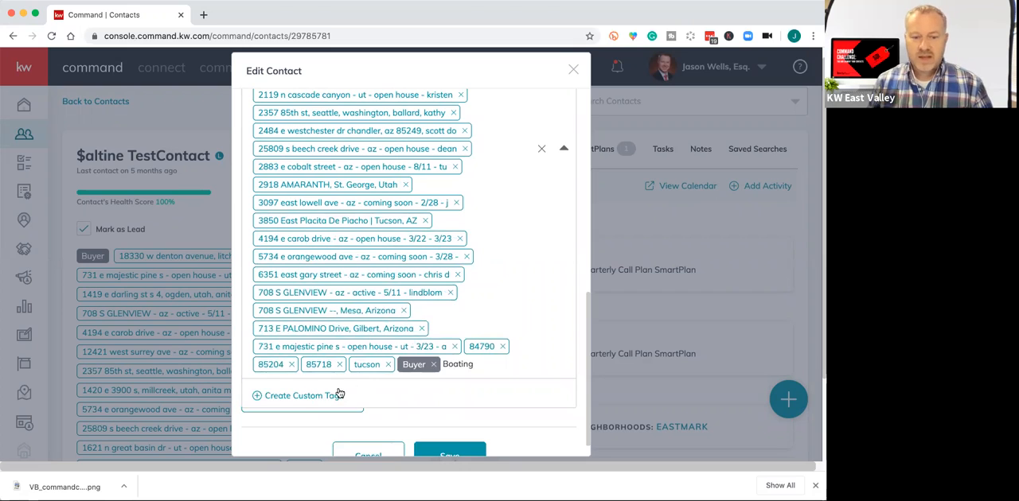
pyautogui.click(283, 395)
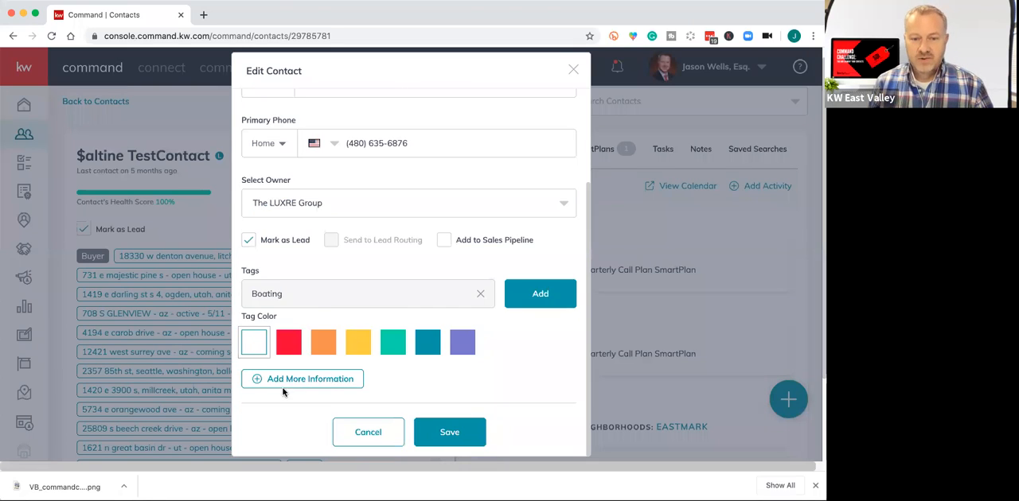
pyautogui.click(427, 342)
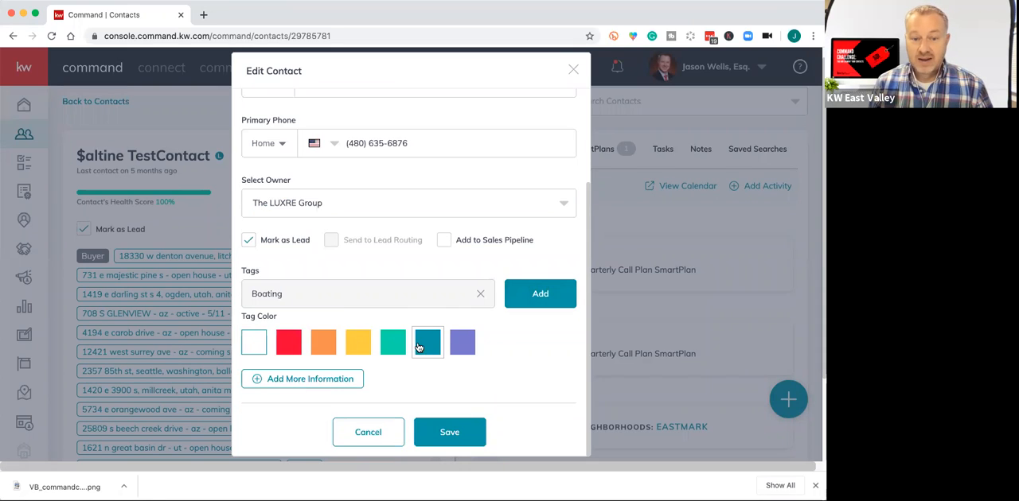
pyautogui.click(531, 296)
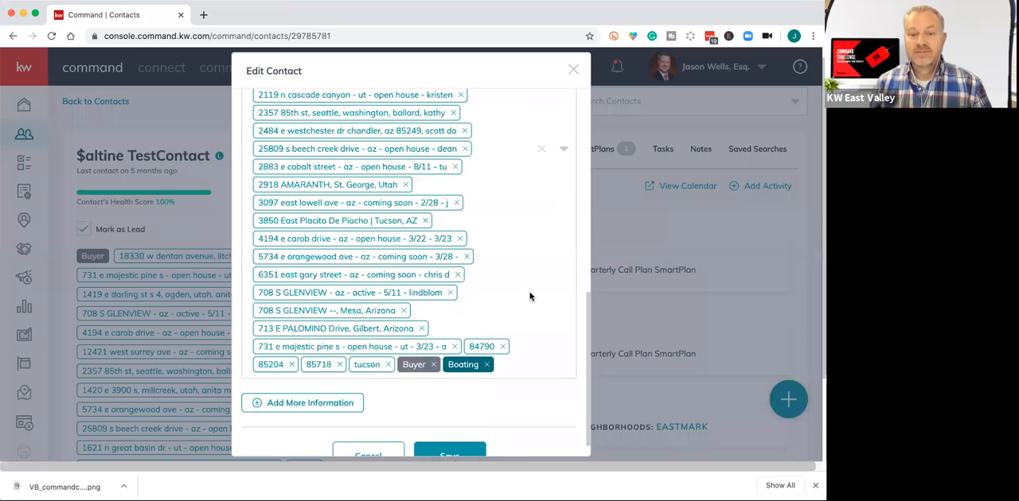
pyautogui.scroll(-1, 466, 414)
pyautogui.click(462, 434)
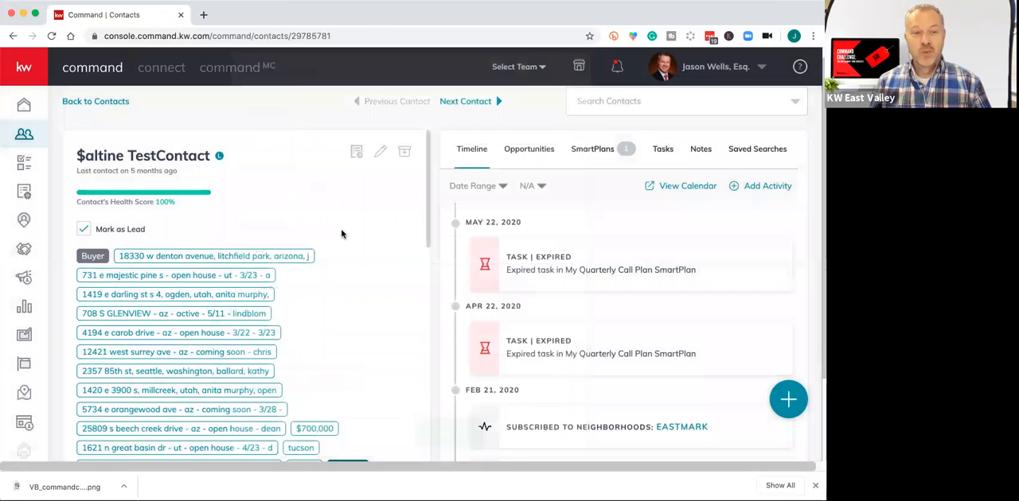
# Add another blue custom tag named Water Skiing to the test contact and save the contact.
pyautogui.click(379, 155)
pyautogui.scroll(-10, 455, 353)
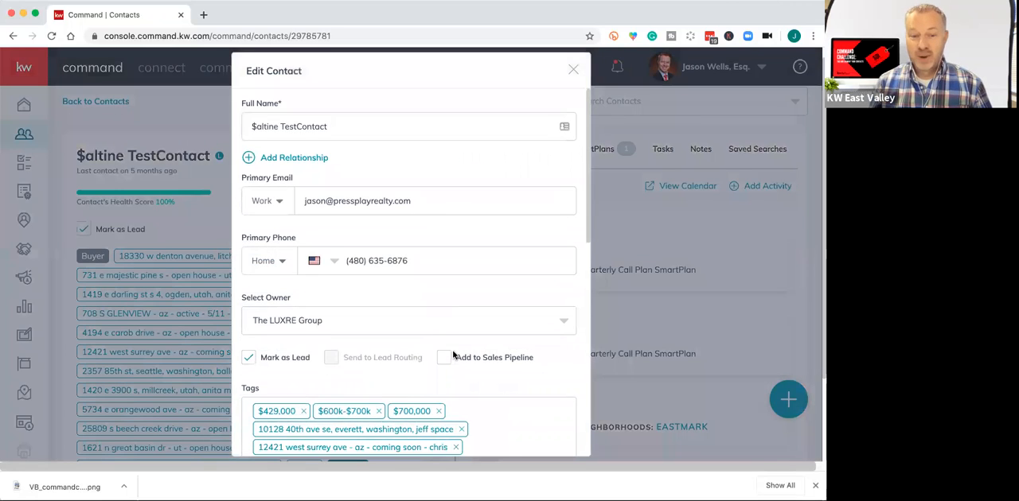
pyautogui.scroll(-3, 454, 353)
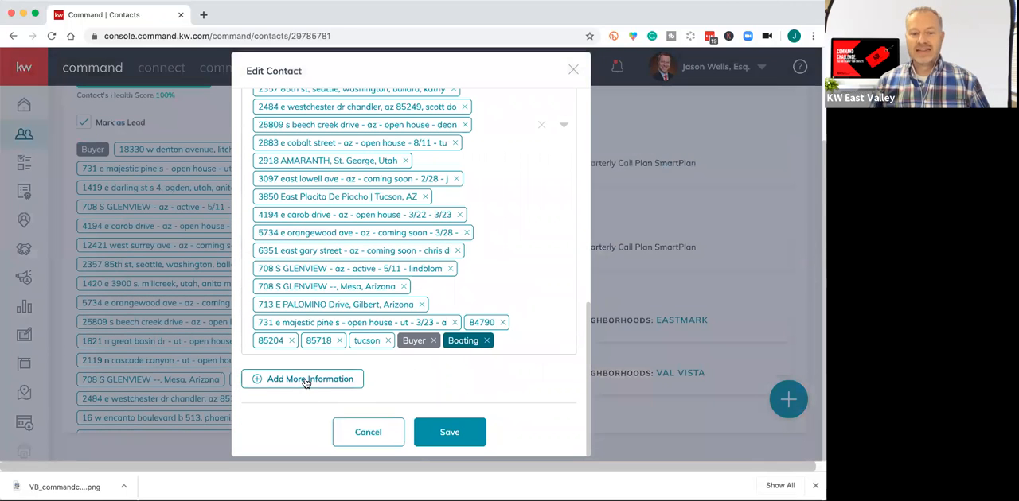
pyautogui.click(521, 347)
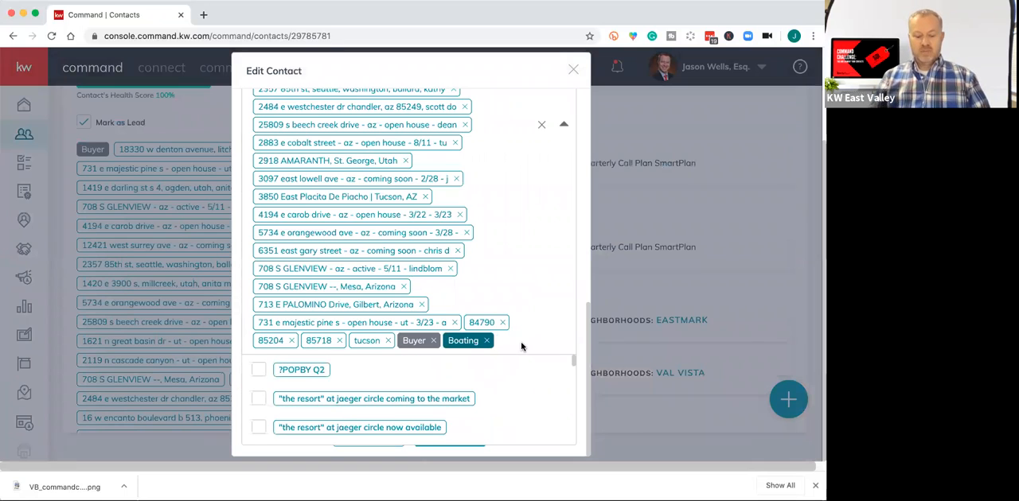
pyautogui.write('Water Skiing')
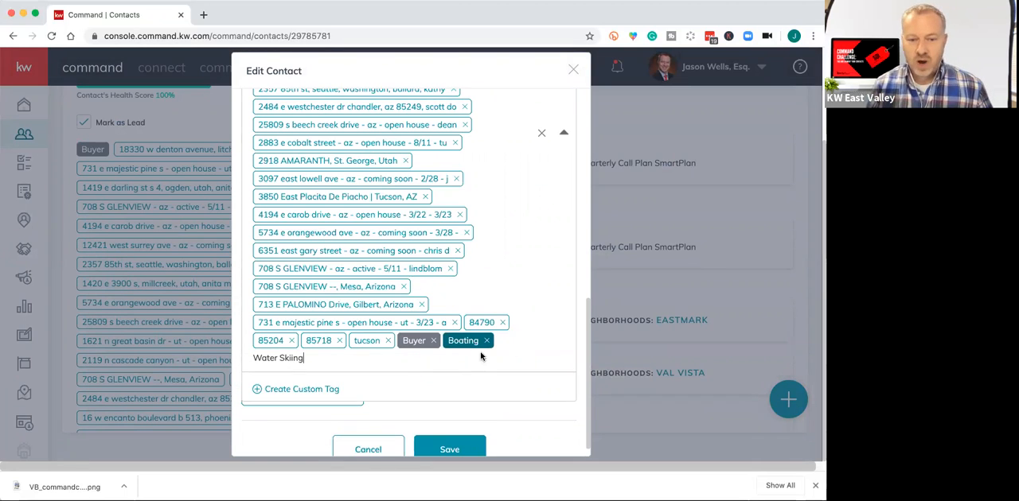
pyautogui.click(269, 392)
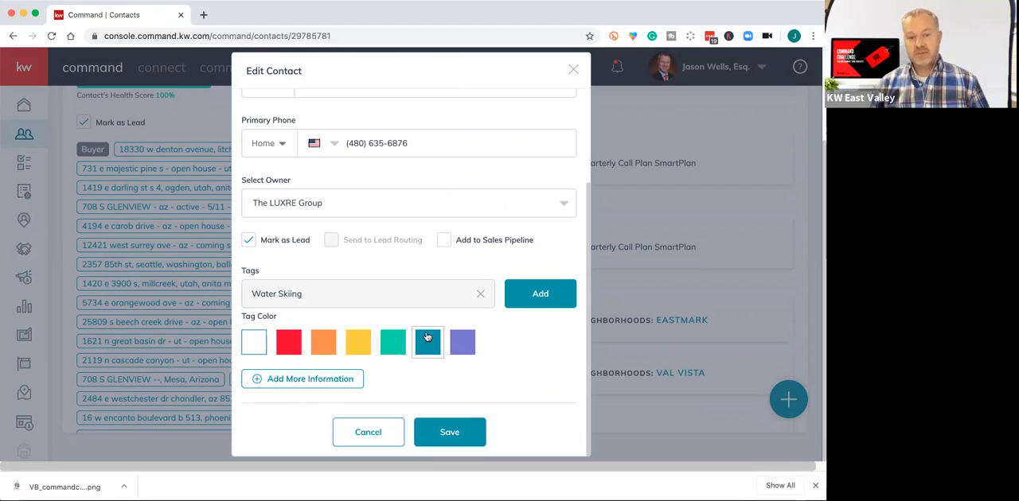
pyautogui.click(536, 295)
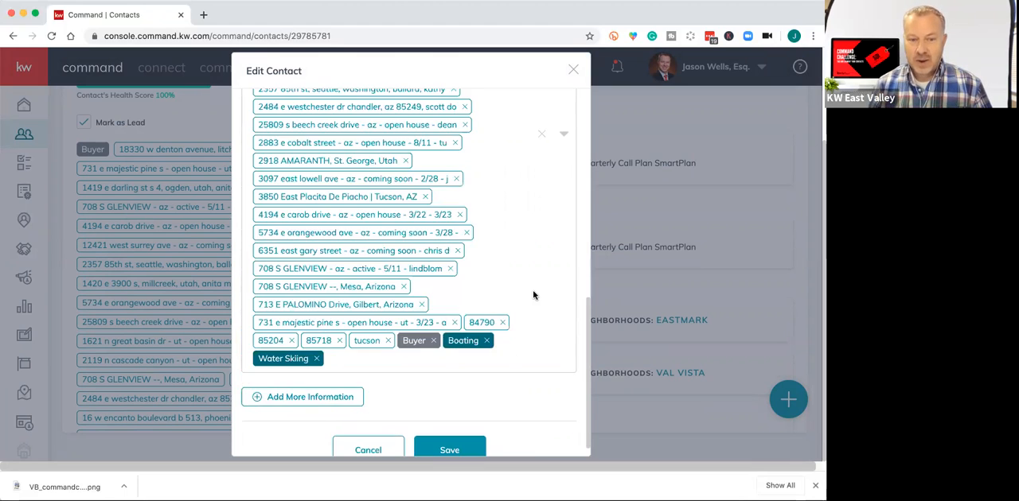
pyautogui.click(441, 440)
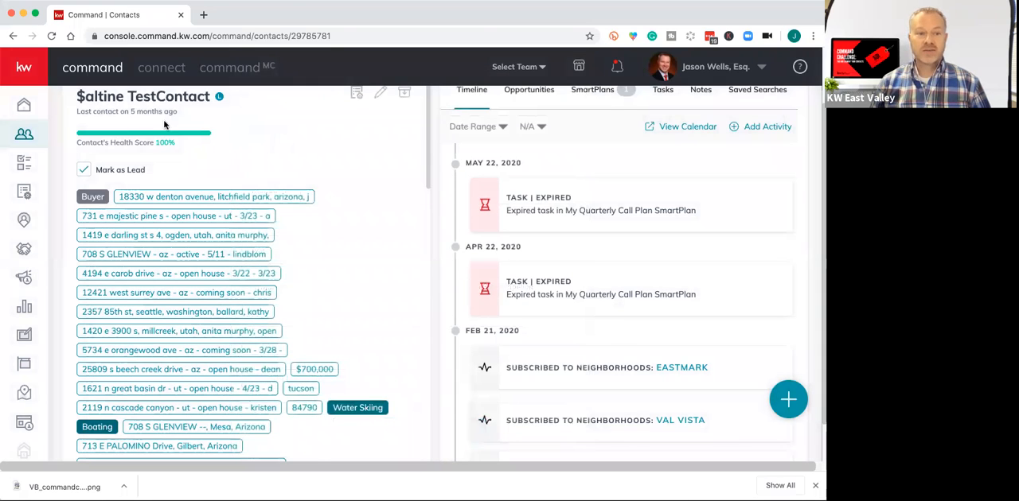
# Return to the contacts list and open the sample contact that has the Buyer and family tags.
pyautogui.scroll(2, 109, 115)
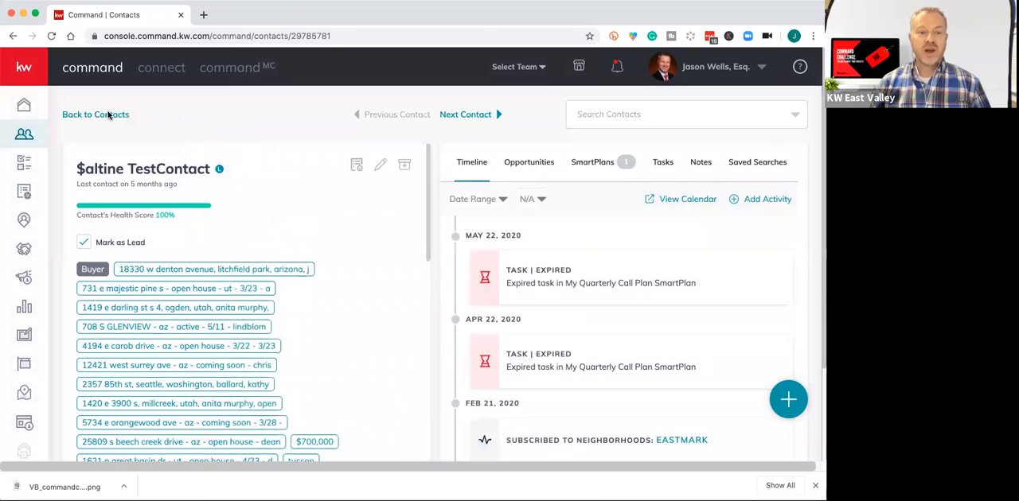
pyautogui.click(110, 116)
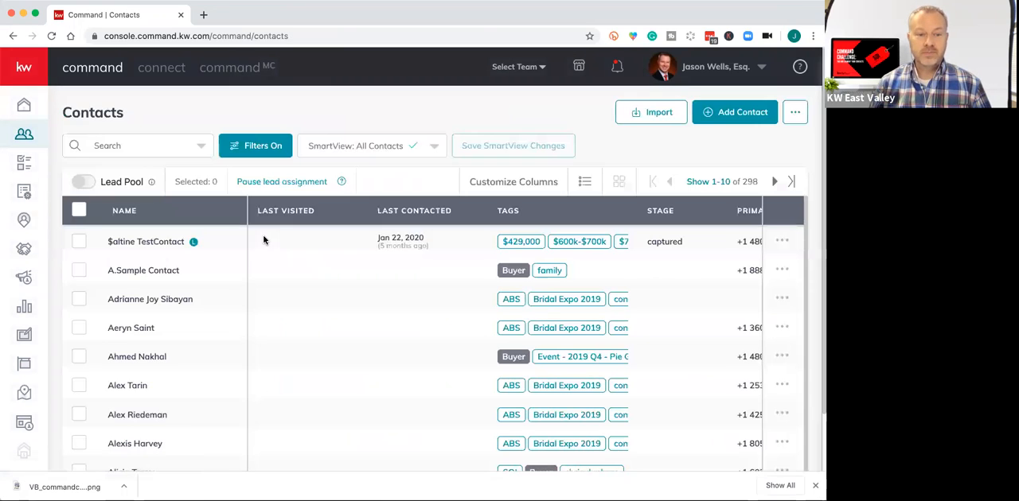
pyautogui.click(160, 268)
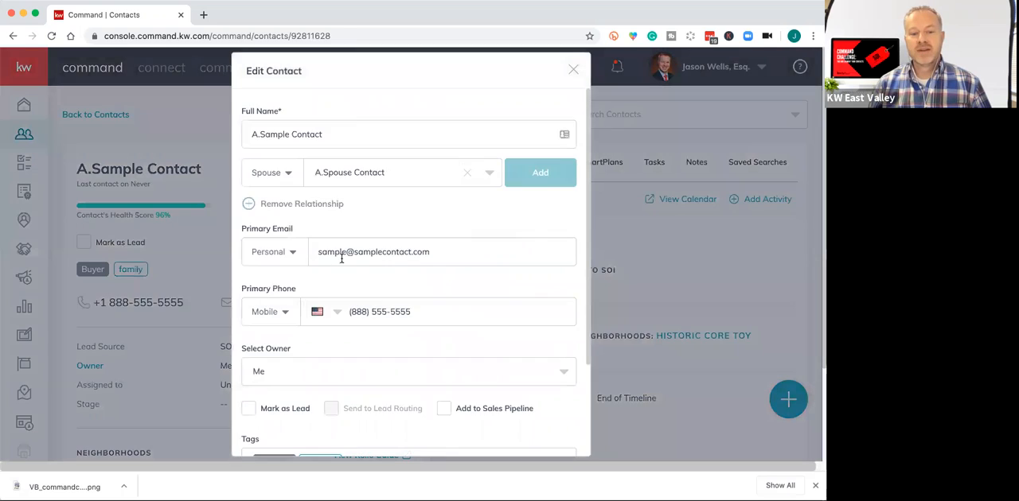
# Add the existing Boating and Water Skiing custom tags to the sample contact and save it.
pyautogui.scroll(-2, 400, 322)
pyautogui.scroll(-1, 401, 322)
pyautogui.click(396, 346)
pyautogui.write('boatin')
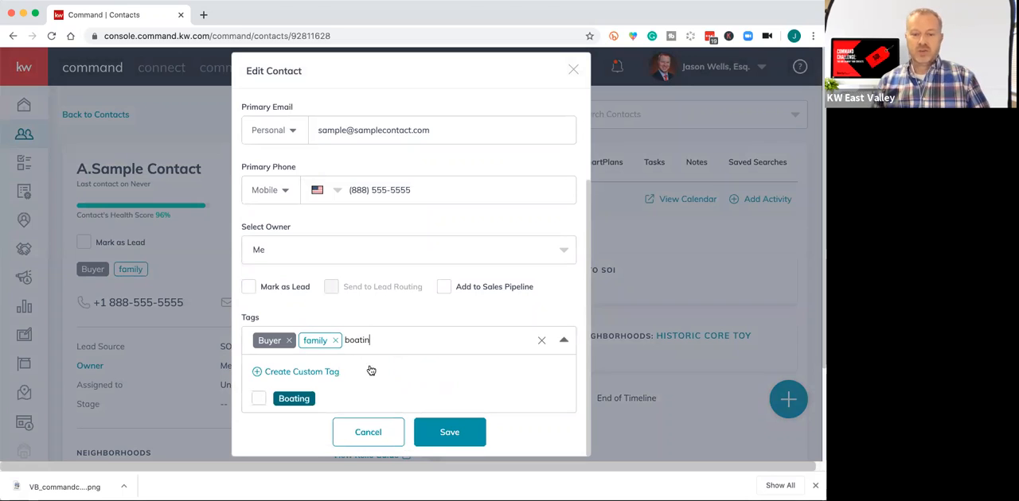
pyautogui.click(296, 398)
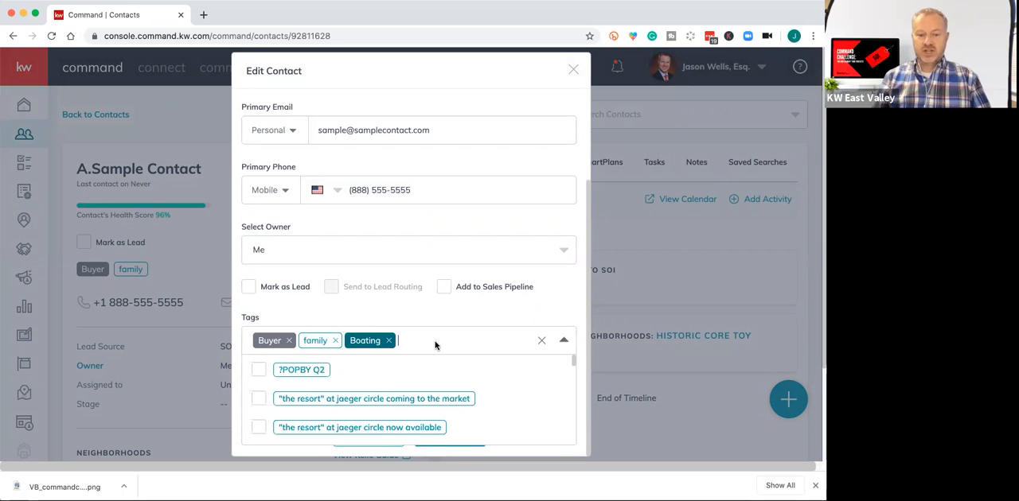
pyautogui.write('water sk')
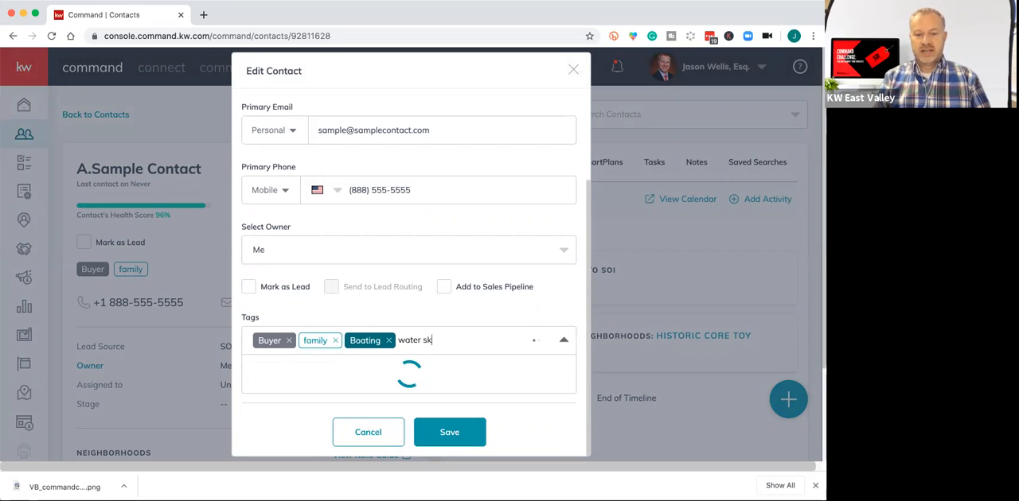
pyautogui.click(288, 401)
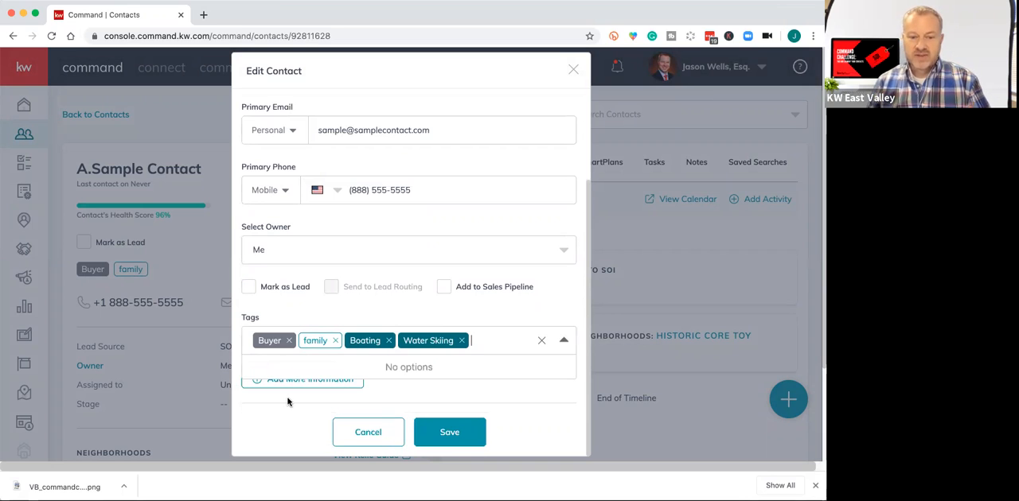
pyautogui.click(511, 310)
pyautogui.click(452, 442)
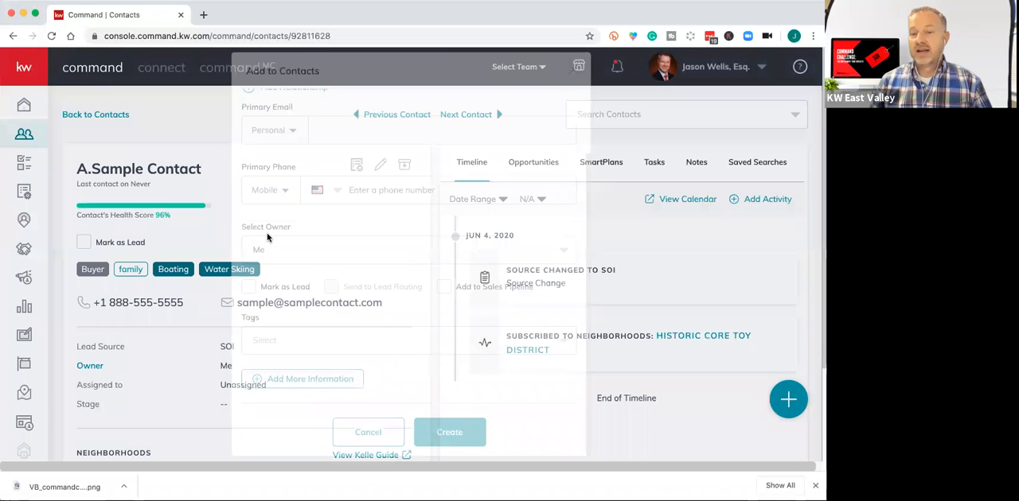
# Reopen the sample contact from the contacts list for editing and search the available tags for Arizona.
pyautogui.click(115, 117)
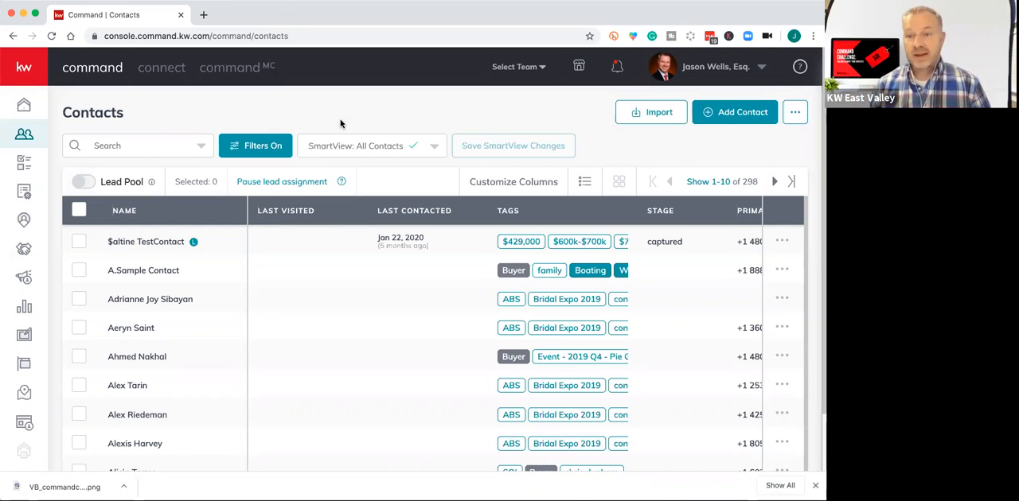
pyautogui.click(150, 271)
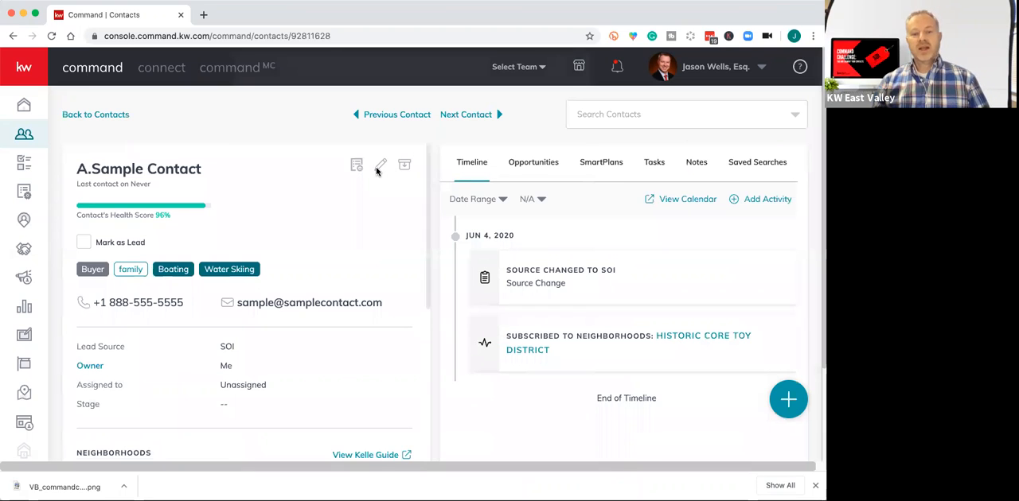
pyautogui.click(379, 169)
pyautogui.scroll(-3, 416, 280)
pyautogui.click(487, 339)
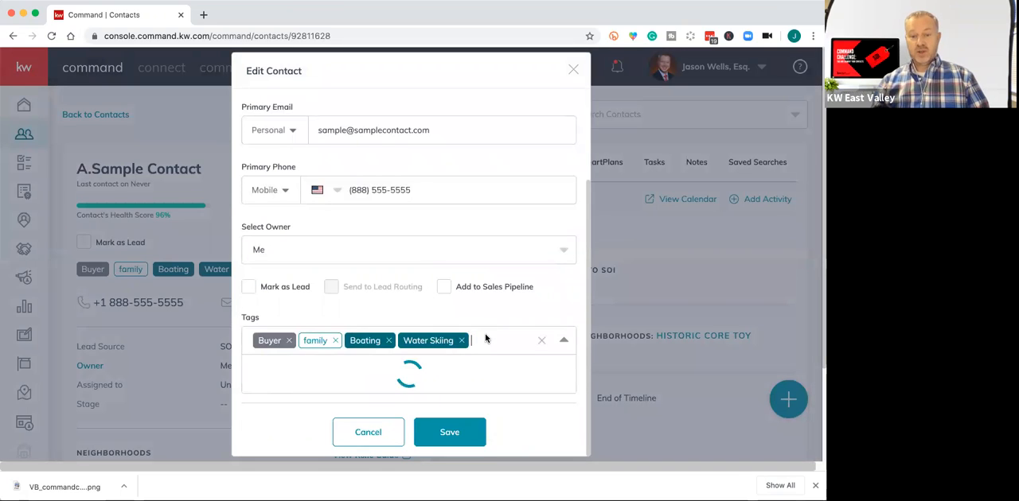
pyautogui.write('Arizona')
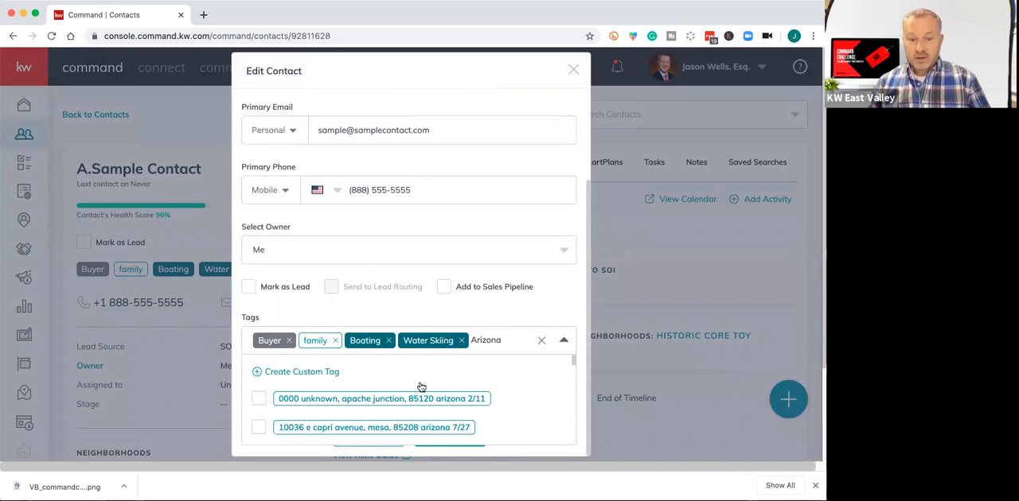
pyautogui.scroll(-10, 421, 387)
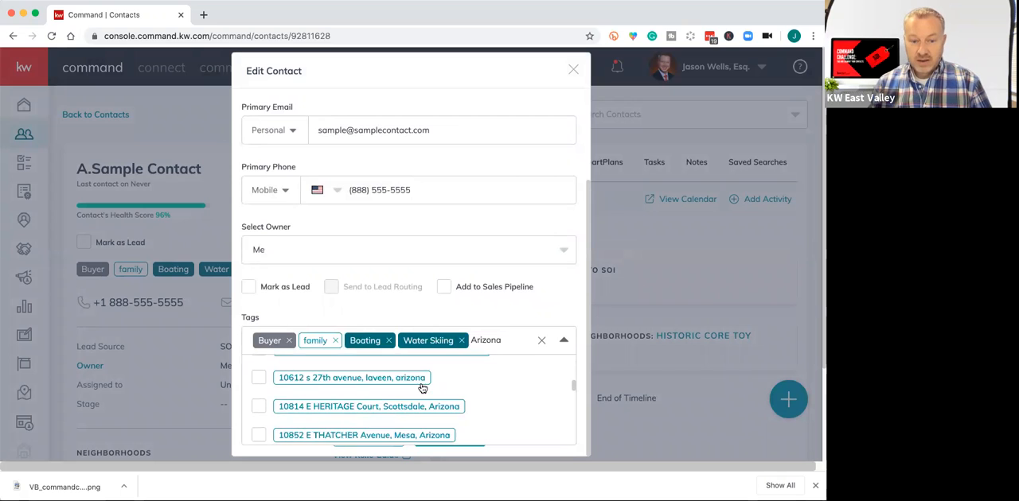
pyautogui.scroll(-5, 421, 387)
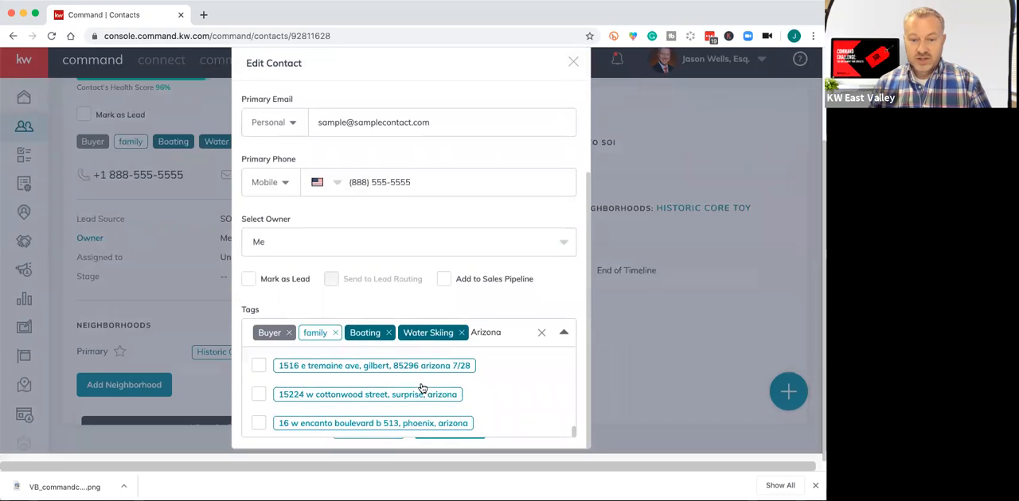
# Search the available tags for az, look through the matches, and clear the search text.
pyautogui.doubleClick(491, 342)
pyautogui.write('az')
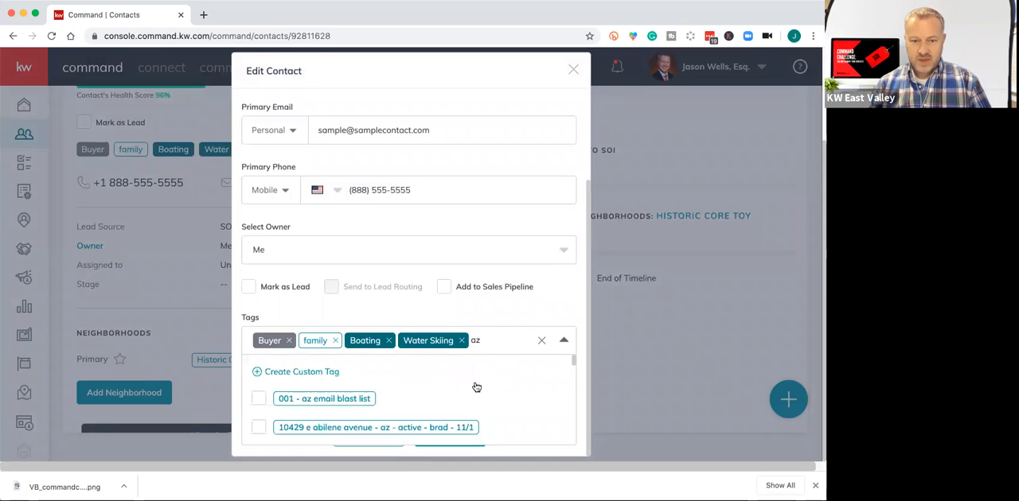
pyautogui.scroll(-3, 476, 387)
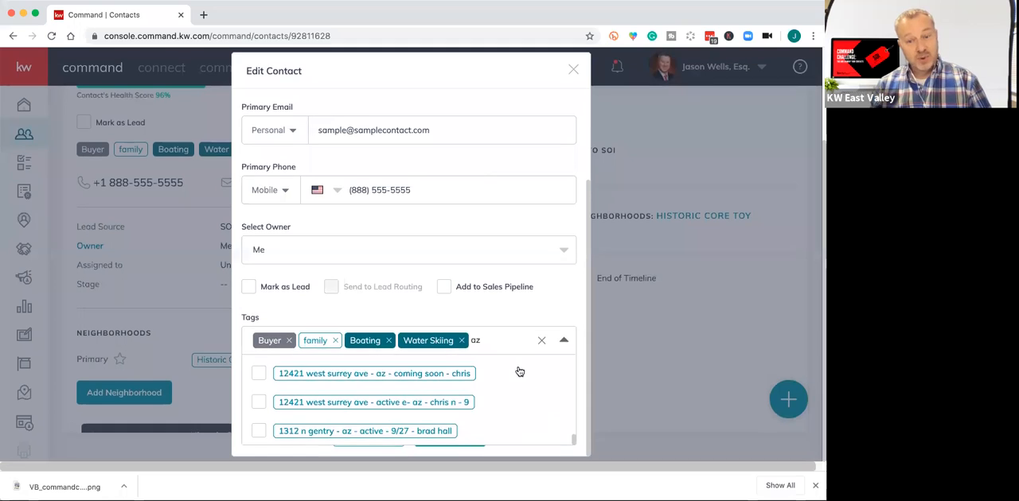
pyautogui.press('BackSpace')
pyautogui.press('BackSpace')
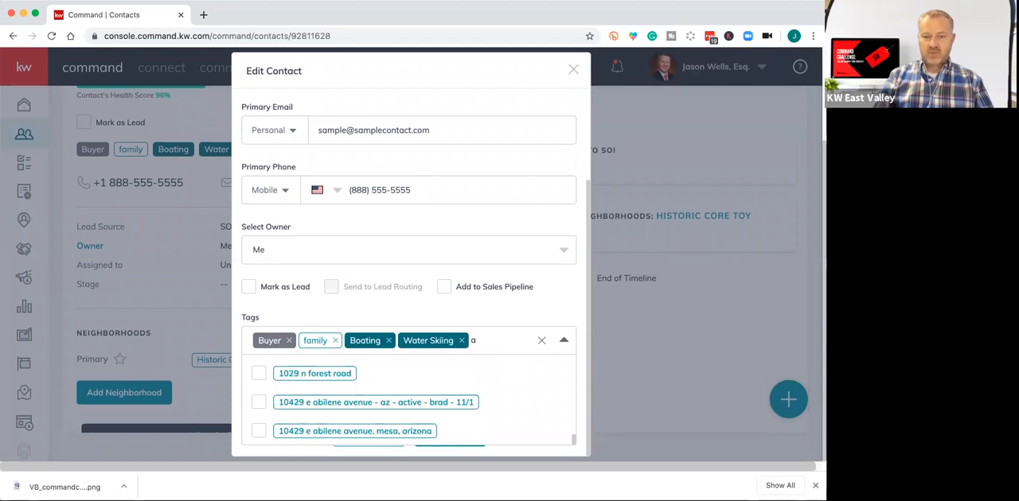
# Try to create a red custom tag named AZ for the sample contact.
pyautogui.write('AZ')
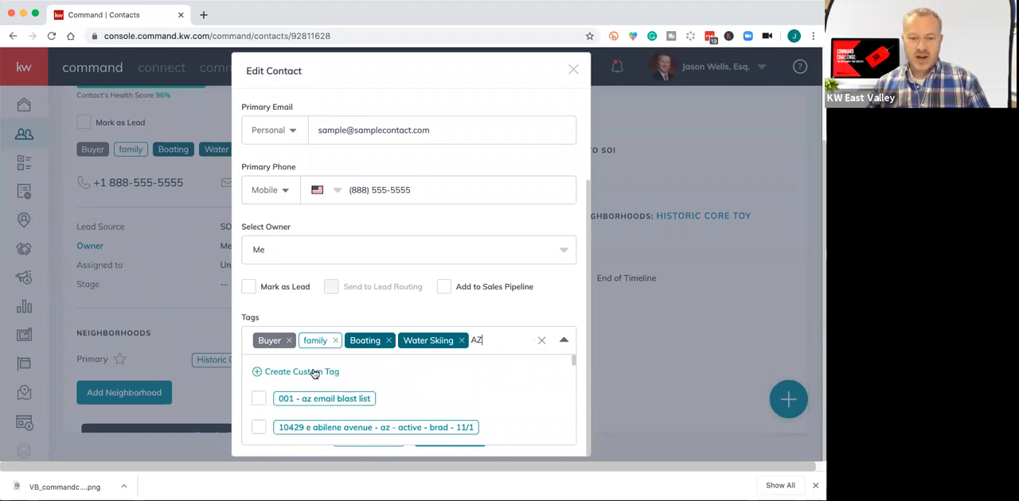
pyautogui.click(312, 372)
pyautogui.click(289, 392)
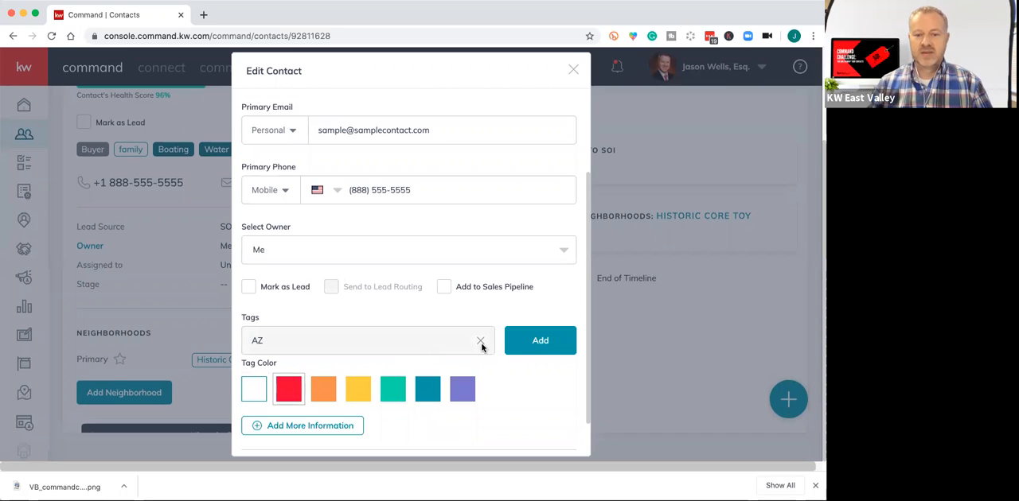
pyautogui.click(541, 343)
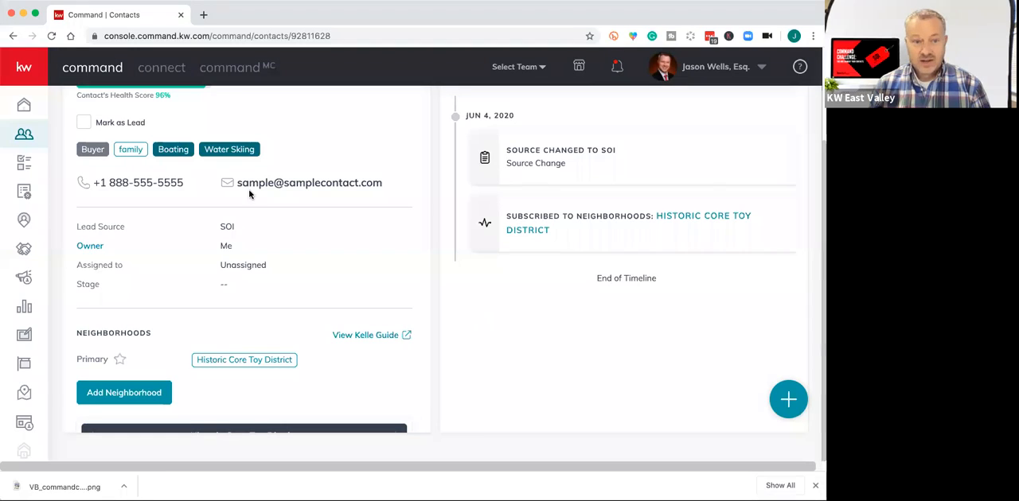
# Return to the contacts list, view the system and custom tag filters, and close them without changes.
pyautogui.scroll(3, 310, 268)
pyautogui.click(112, 117)
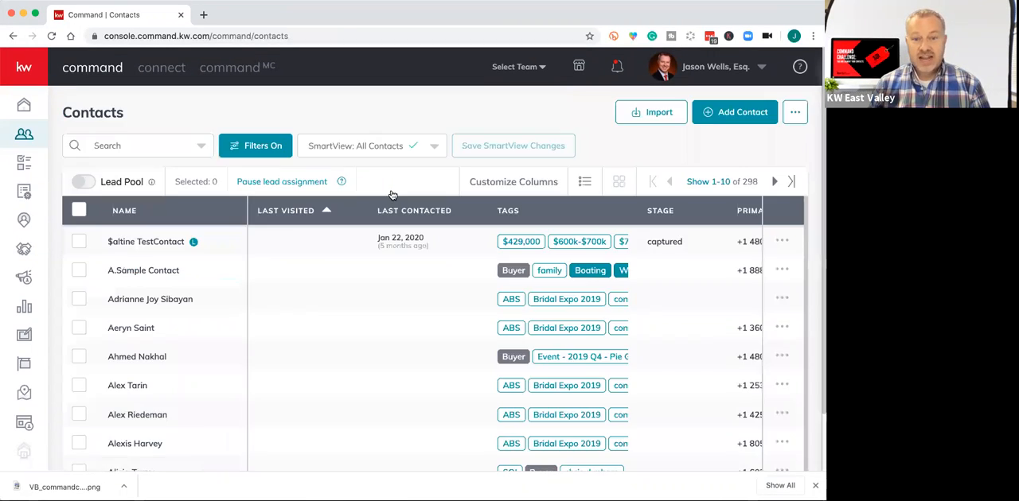
pyautogui.click(439, 212)
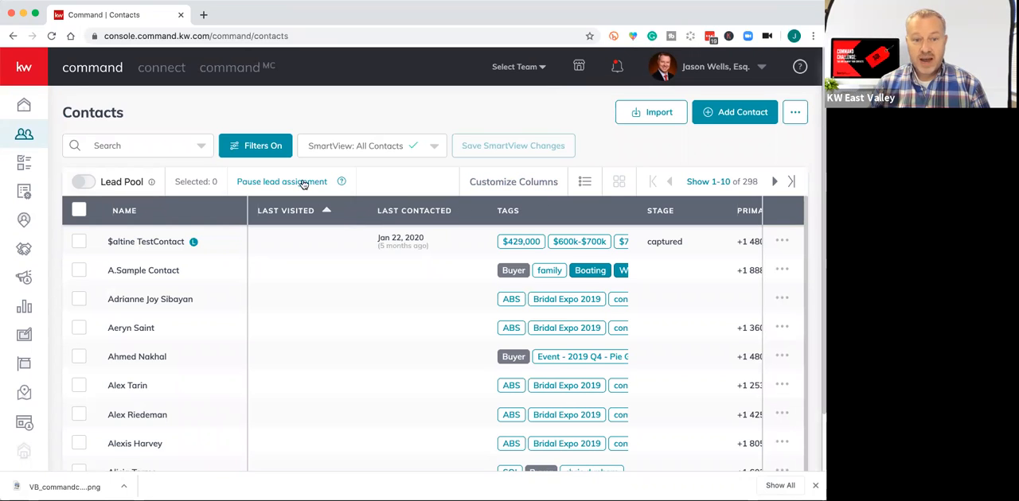
pyautogui.click(263, 151)
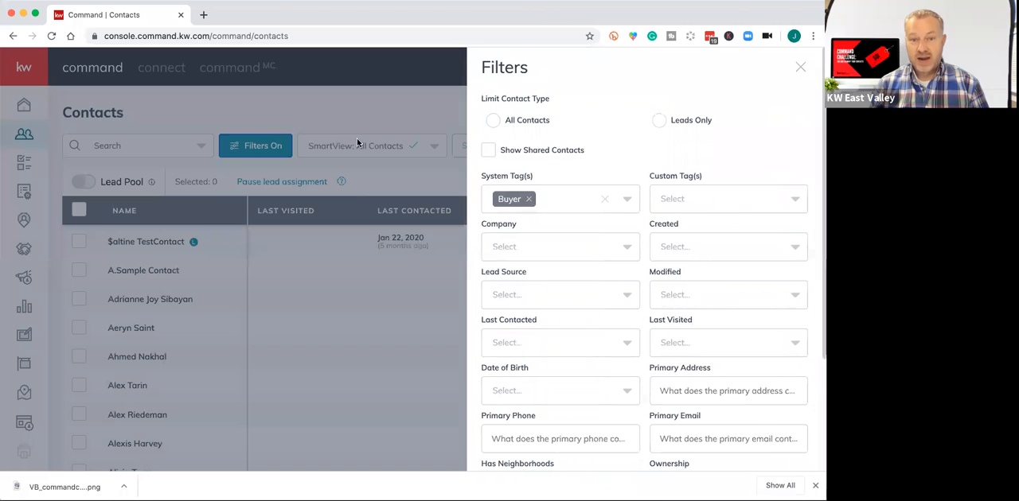
pyautogui.click(441, 312)
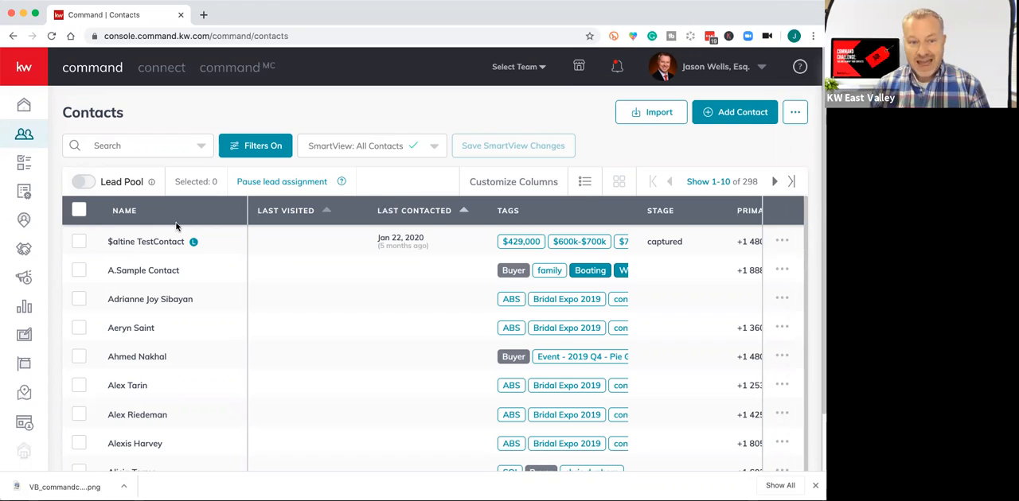
# Select all contacts on the current page and start the Add Bulk Tags action for them.
pyautogui.click(78, 211)
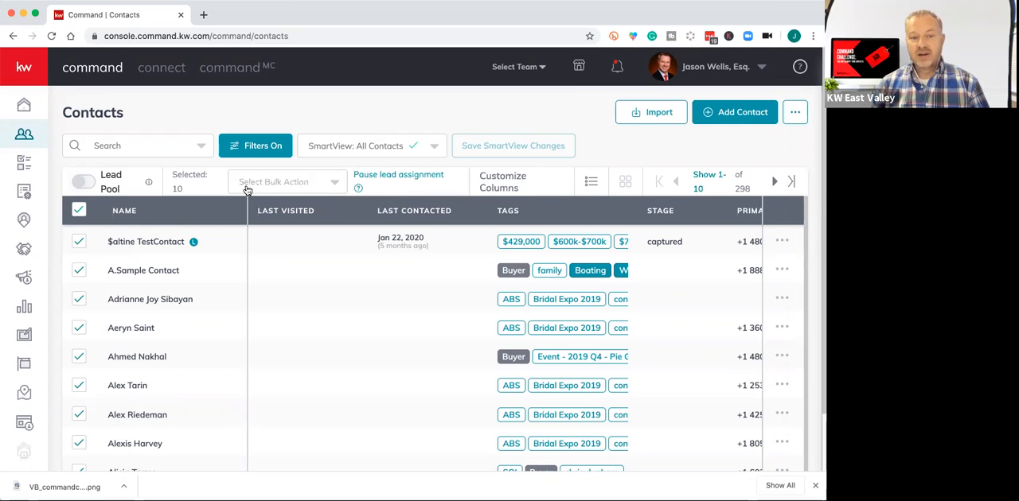
pyautogui.click(335, 189)
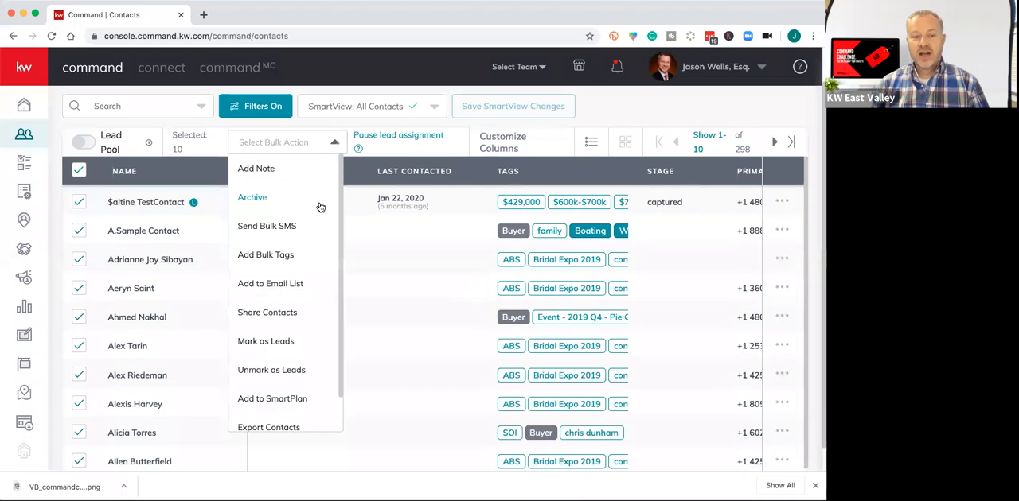
pyautogui.click(278, 256)
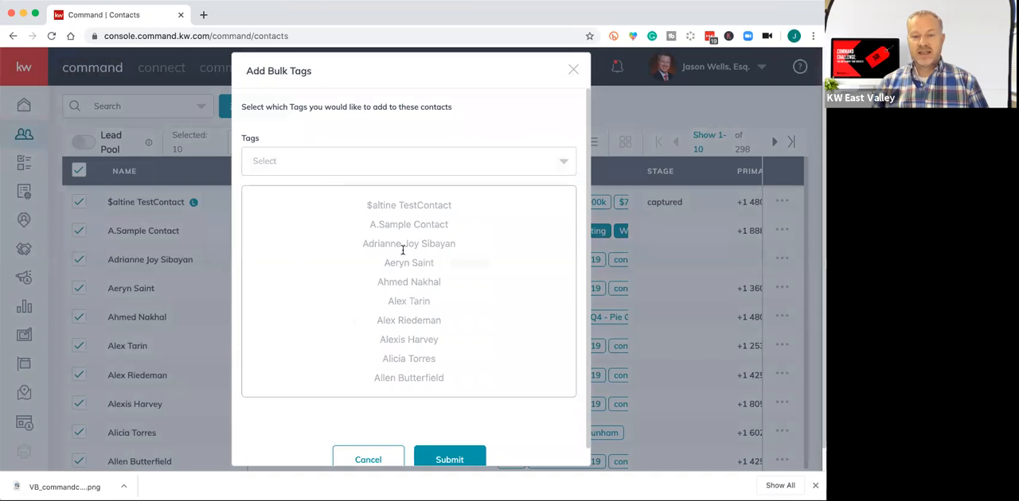
pyautogui.scroll(-1, 410, 292)
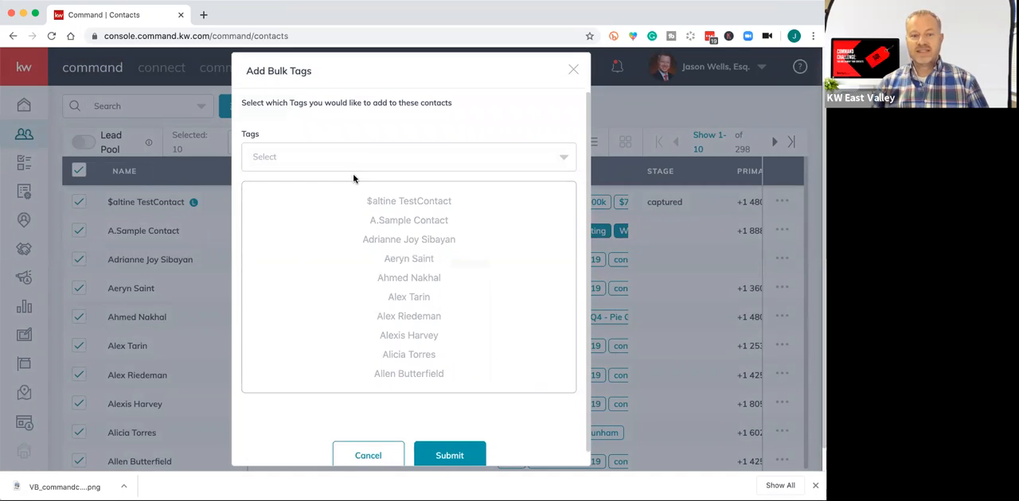
# Search the bulk tags for Gilbert, browse the matching tags, and cancel without adding any.
pyautogui.click(351, 168)
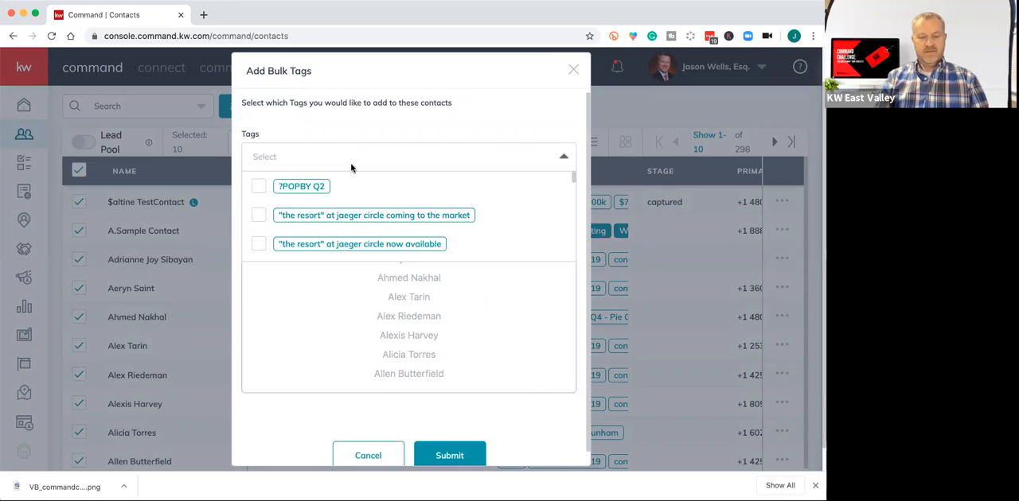
pyautogui.write('Gilbert')
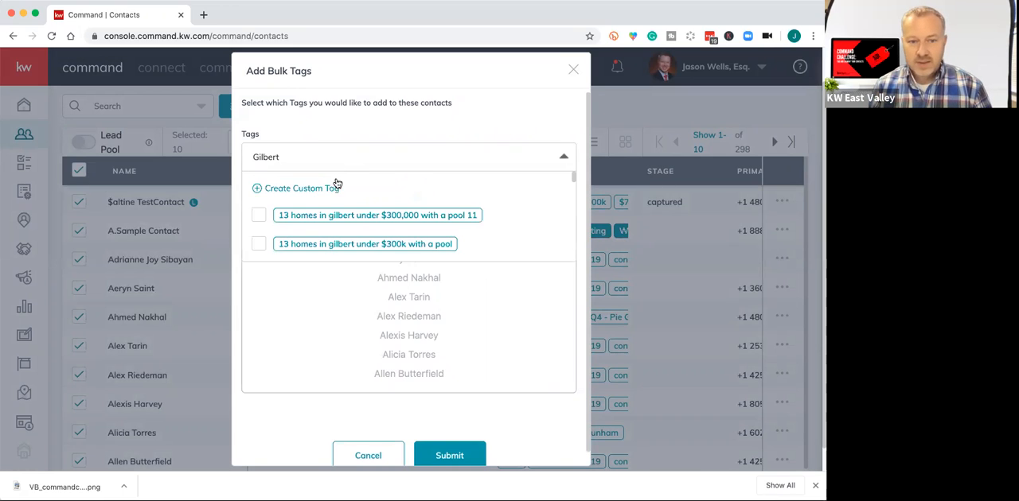
pyautogui.scroll(-2, 420, 218)
pyautogui.scroll(-5, 419, 217)
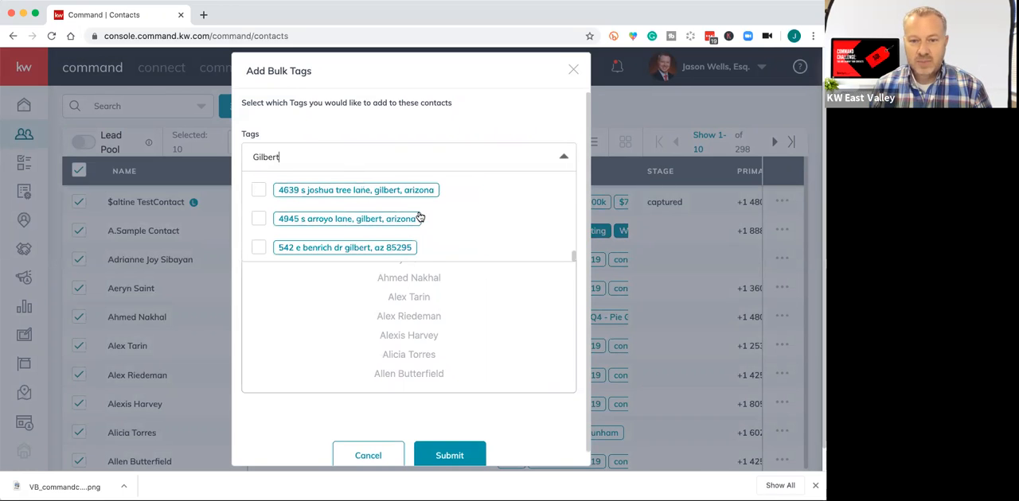
pyautogui.scroll(10, 418, 220)
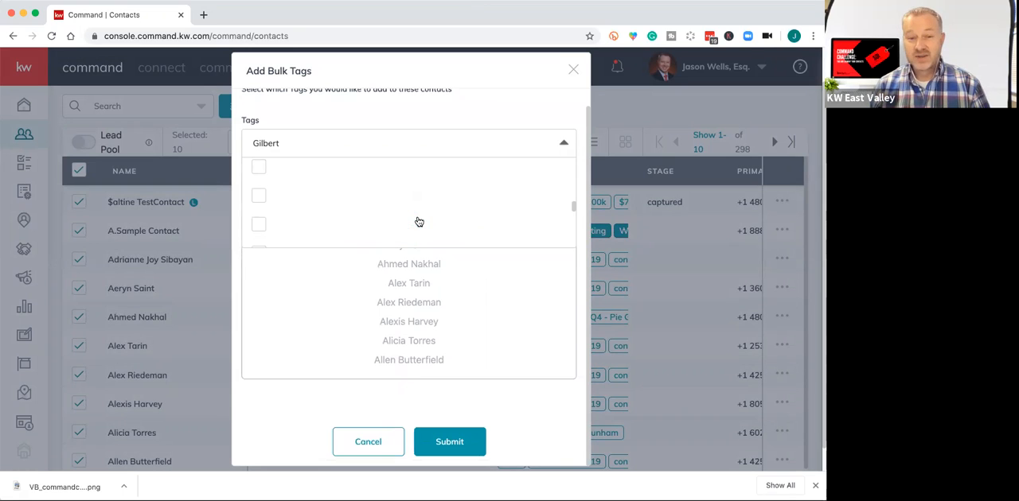
pyautogui.click(334, 116)
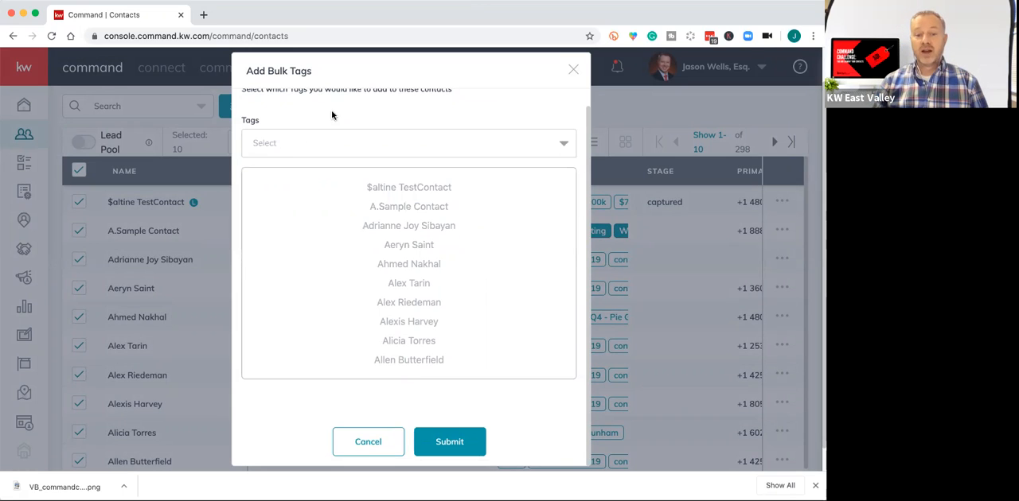
pyautogui.click(368, 442)
pyautogui.click(274, 172)
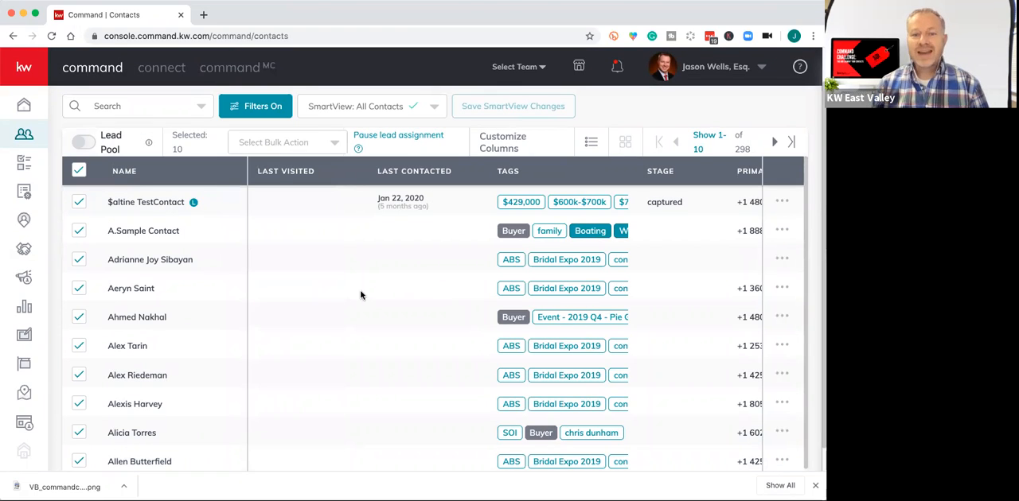